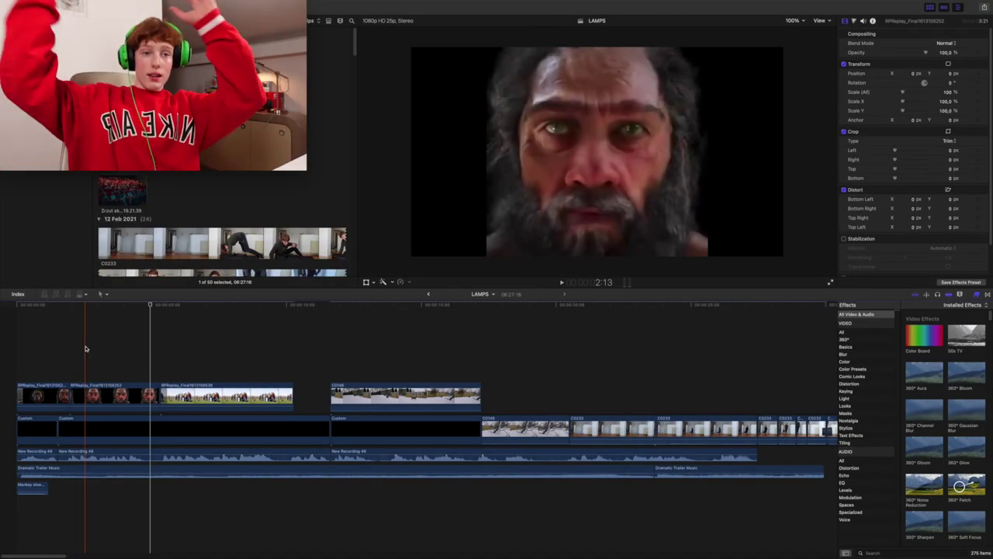
- Fit the timeline to the window, delete most of its clips, then undo the deletion
{"action": "key", "text": "super+minus"}
{"action": "key", "text": "super+minus"}
{"action": "key", "text": "super+minus"}
{"action": "key", "text": "super+minus"}
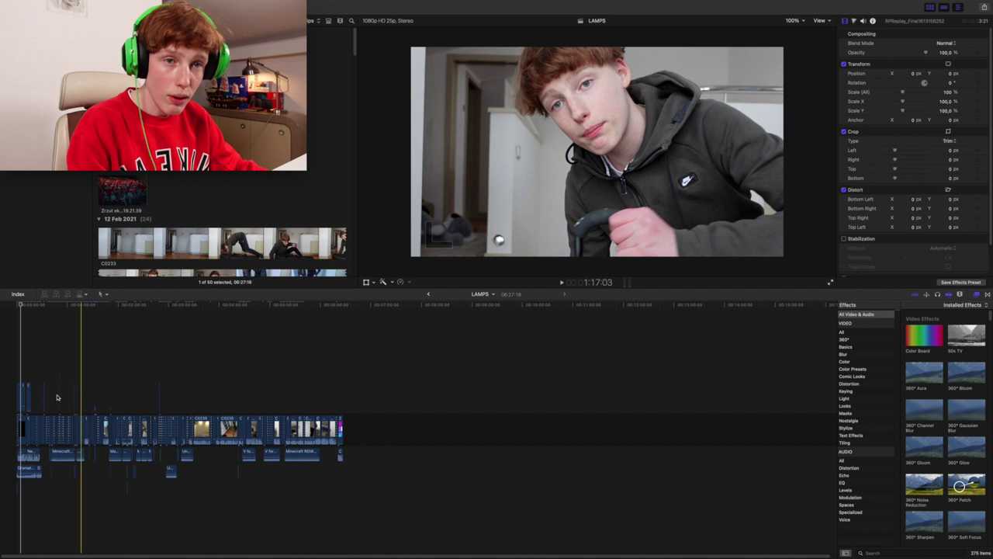
{"action": "left_click_drag", "start_coordinate": [15, 365], "coordinate": [269, 512]}
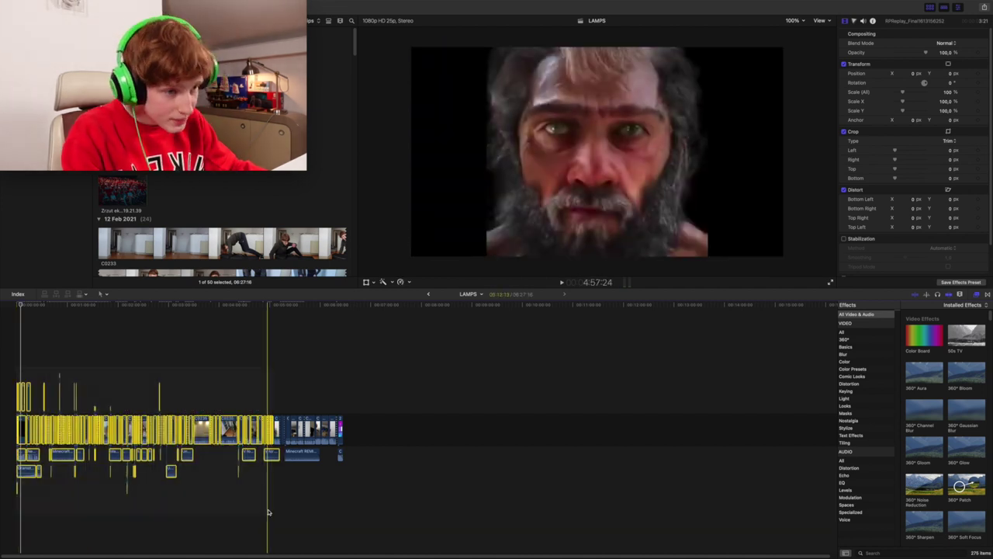
{"action": "key", "text": "BackSpace"}
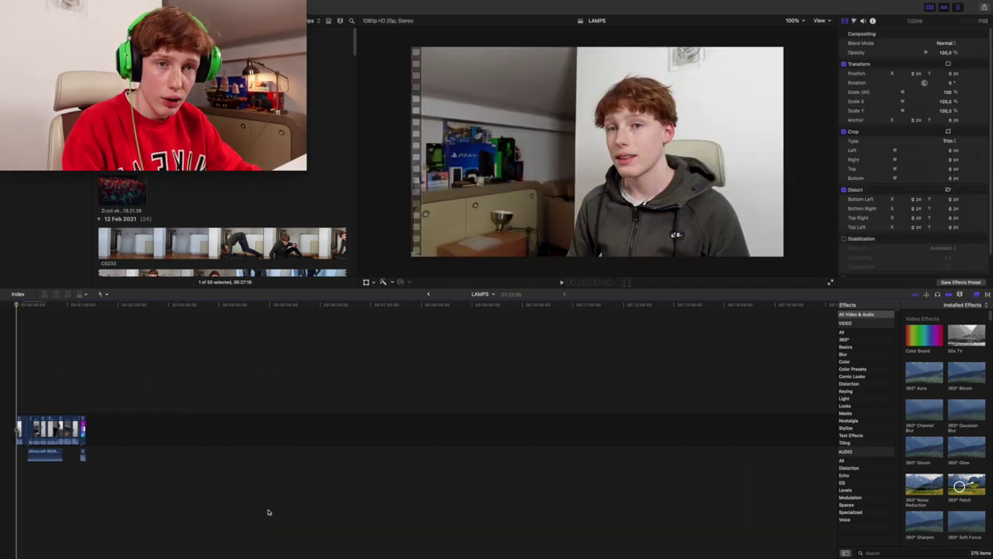
{"action": "key", "text": "super+z"}
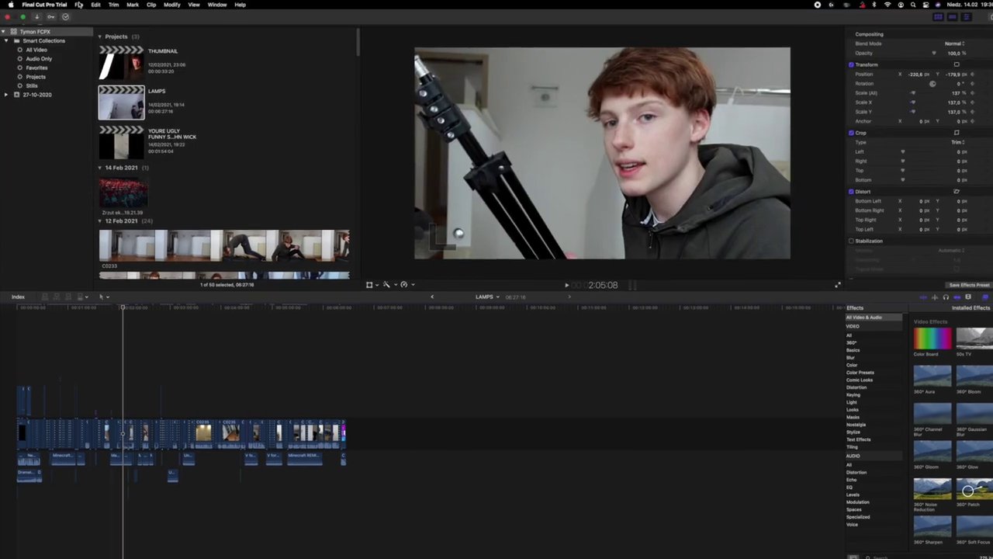
- Start a new project in the 27-10-2020 event and name it 0069
{"action": "left_click", "coordinate": [78, 5]}
{"action": "mouse_move", "coordinate": [86, 16]}
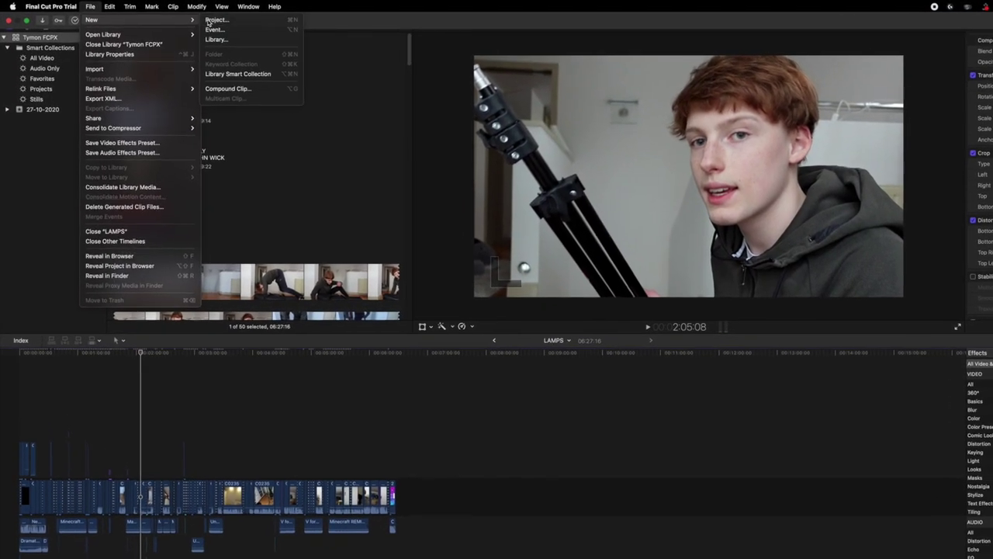
{"action": "left_click", "coordinate": [214, 20]}
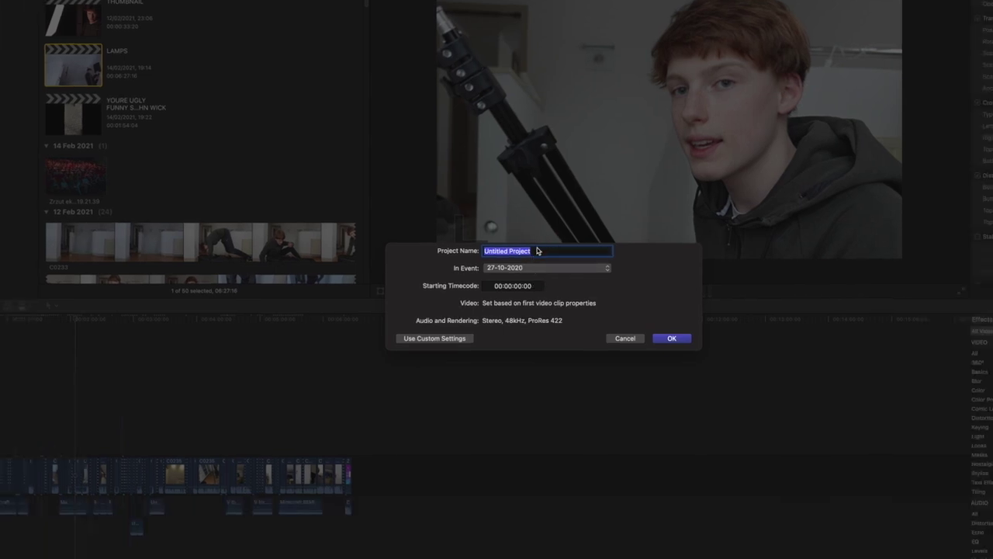
{"action": "key", "text": "BackSpace"}
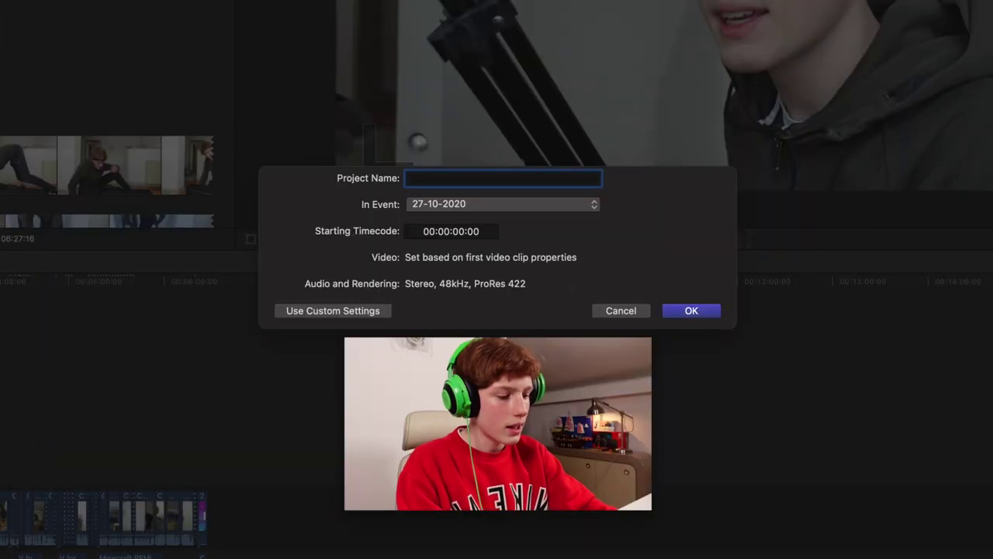
{"action": "type", "text": "00"}
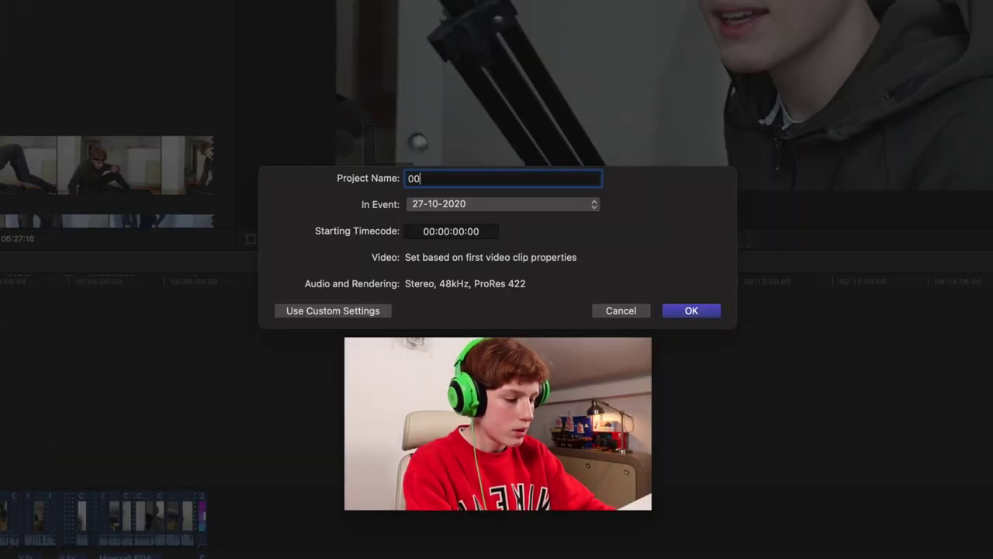
{"action": "type", "text": "69"}
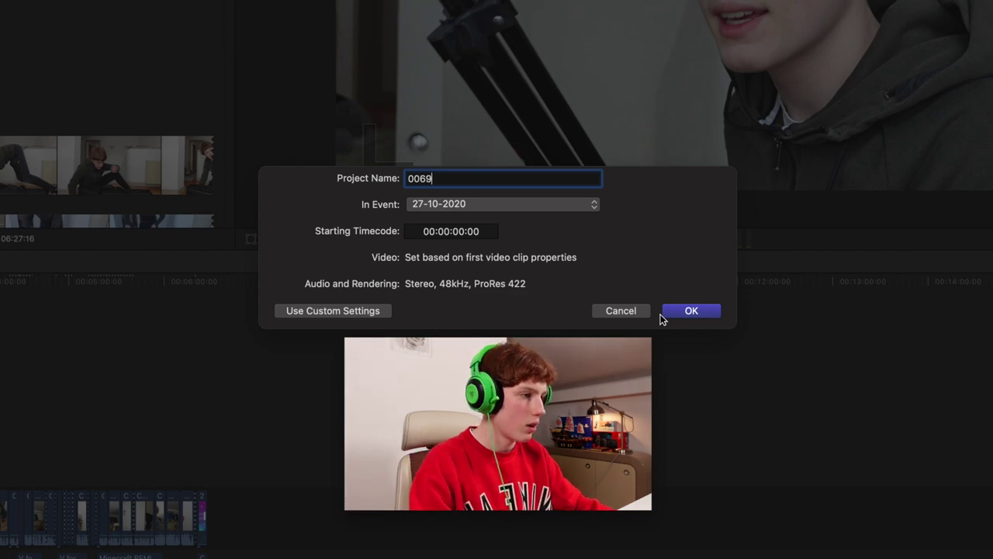
- Confirm the 0069 project and pick the Nagranie z ekranu screen recording in Finder
{"action": "left_click", "coordinate": [682, 314]}
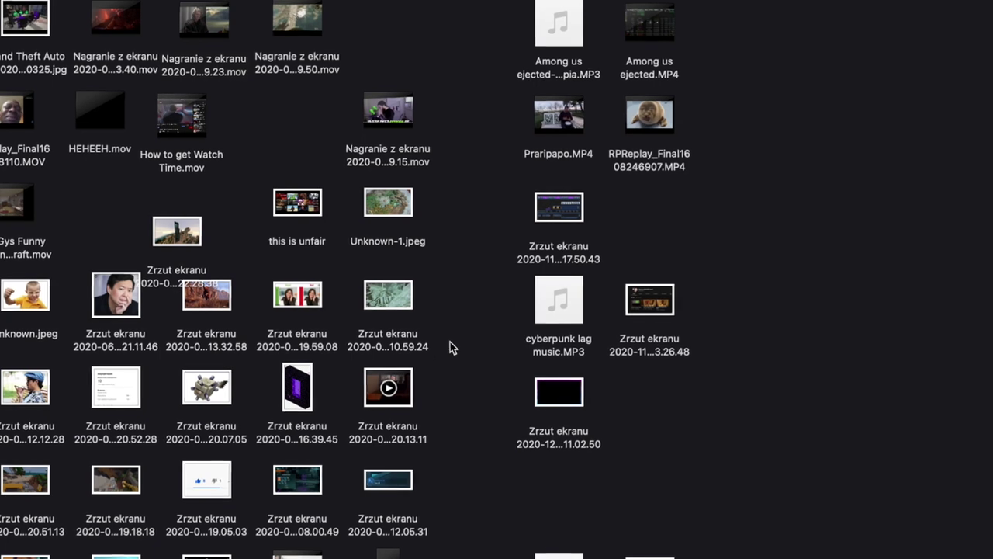
{"action": "left_click", "coordinate": [401, 116]}
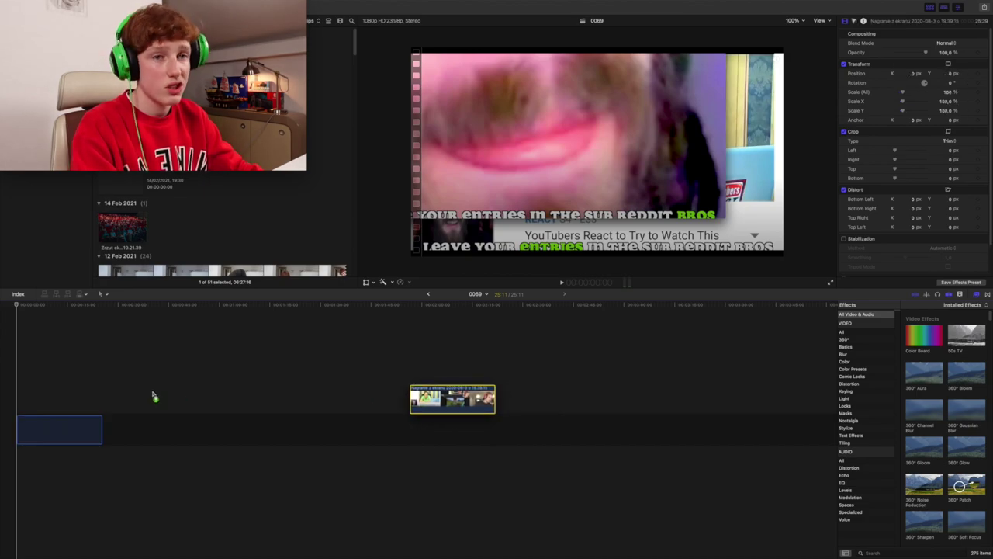
- Drop the screen recording into the 0069 timeline and set the project to 1080p HD 24p
{"action": "left_click_drag", "start_coordinate": [154, 396], "coordinate": [154, 397]}
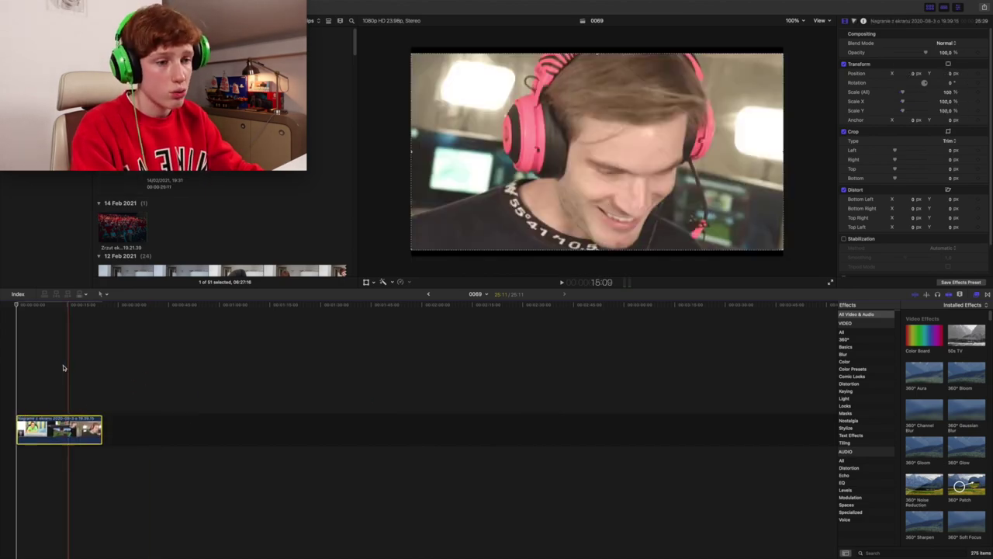
{"action": "left_click", "coordinate": [439, 262]}
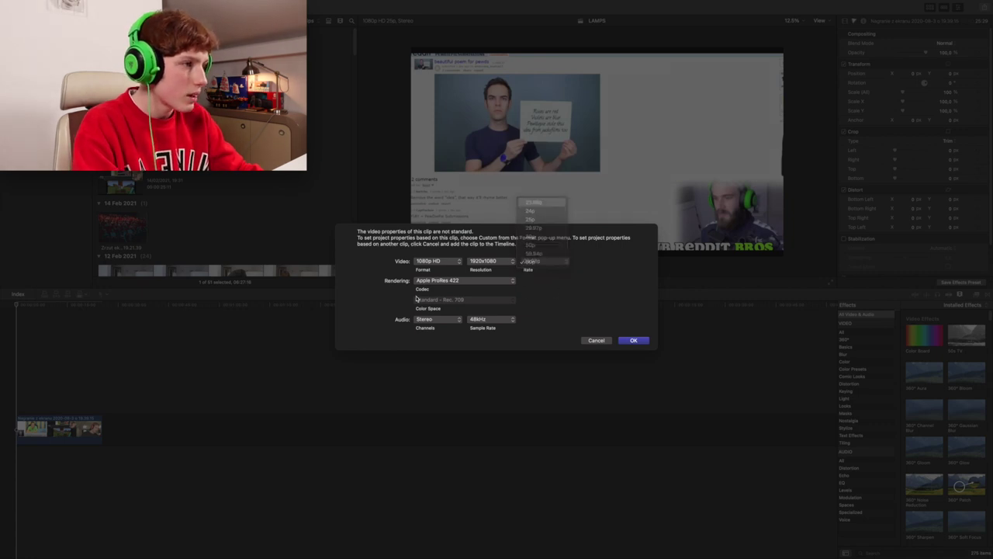
{"action": "left_click", "coordinate": [543, 260]}
{"action": "left_click", "coordinate": [530, 268]}
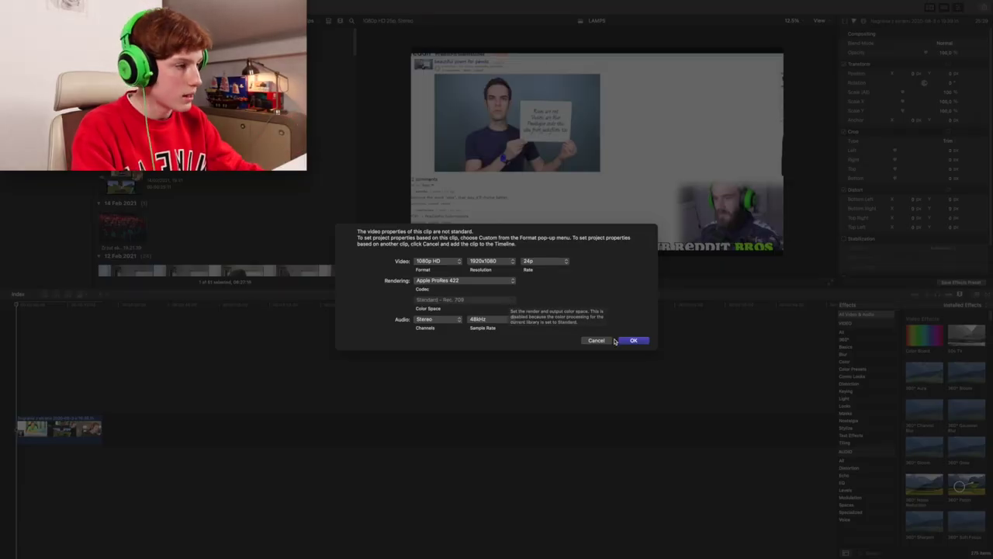
{"action": "left_click", "coordinate": [618, 341]}
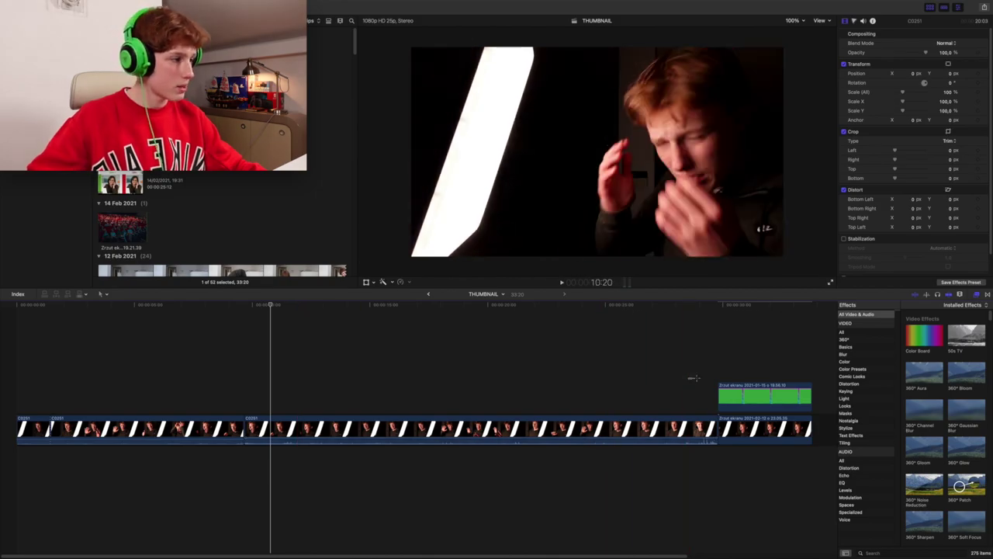
- In the THUMBNAIL timeline, jump to the start of the middle screaming clip and select it
{"action": "scroll", "coordinate": [813, 361], "scroll_direction": "down", "scroll_amount": 3}
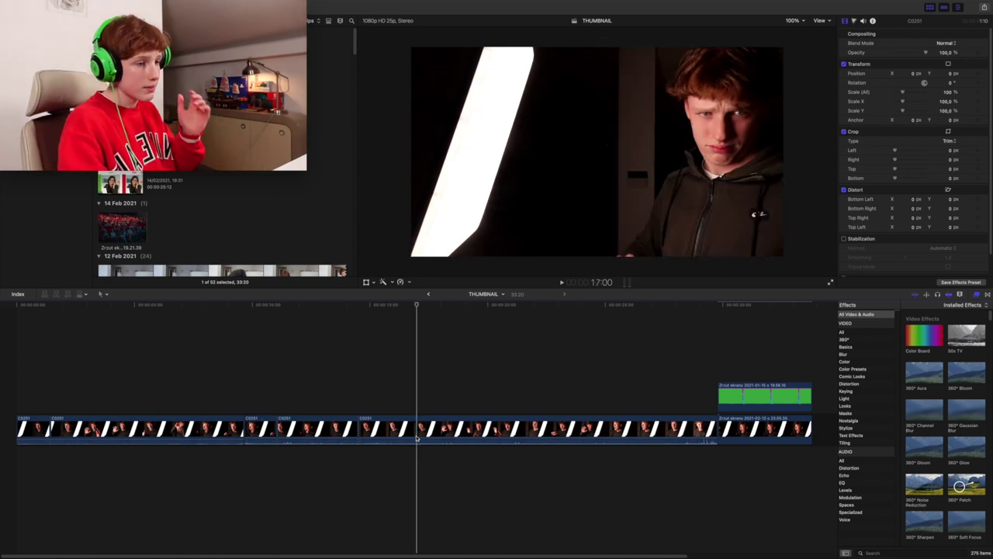
{"action": "left_click", "coordinate": [277, 428]}
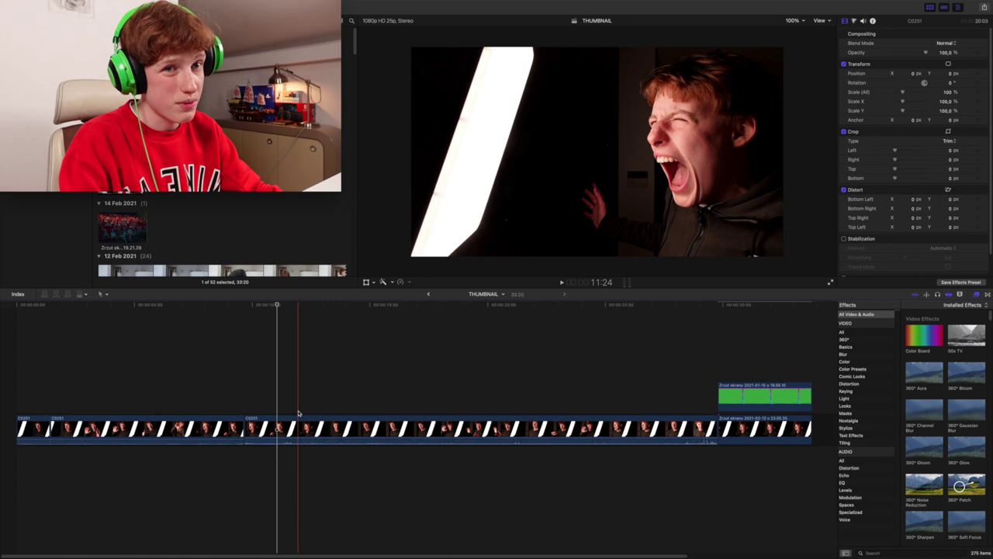
{"action": "left_click", "coordinate": [290, 378]}
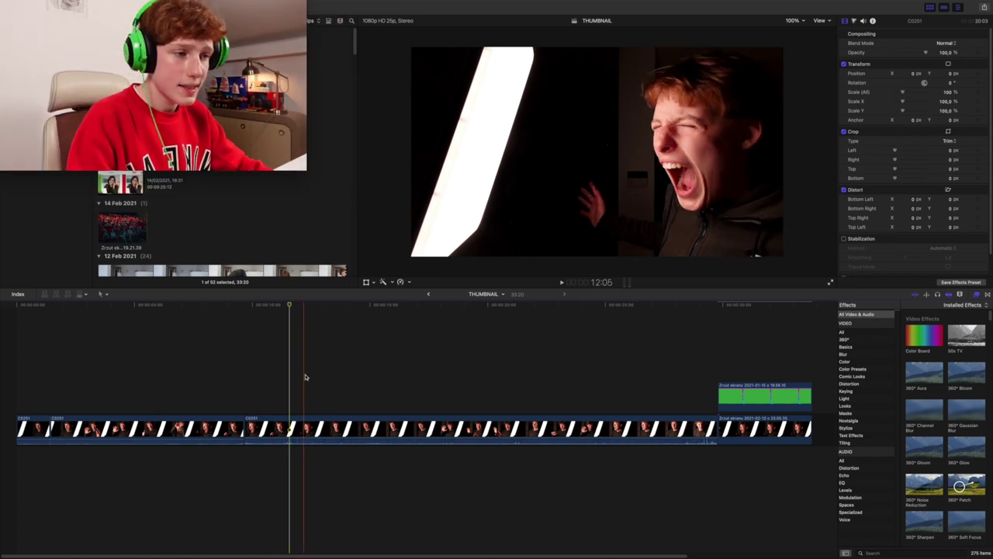
{"action": "key", "text": "Up"}
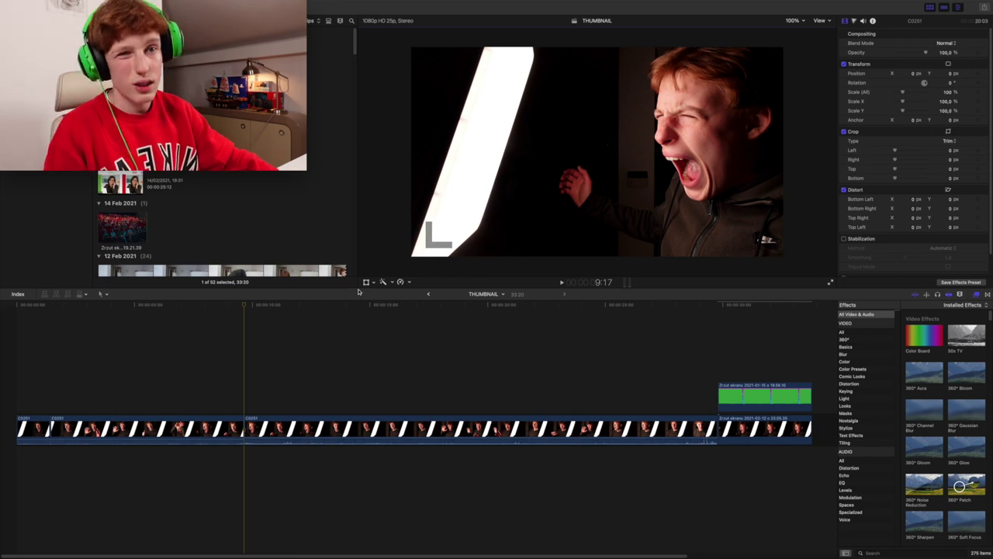
{"action": "left_click", "coordinate": [293, 424]}
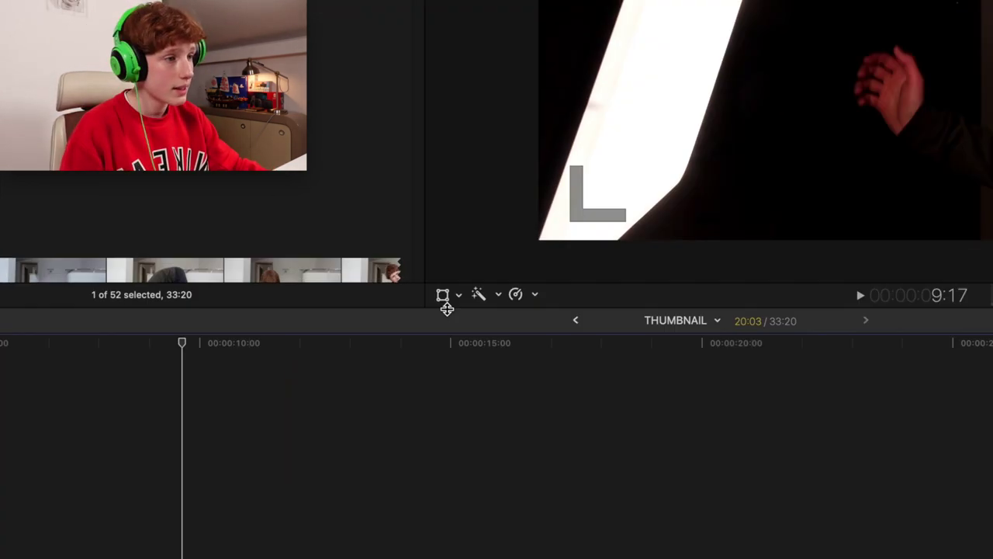
- Transform the middle clip to position -205.3, 96.1 px, rotation 360.7°, scale 136.1% by 71.87%
{"action": "left_click", "coordinate": [465, 304]}
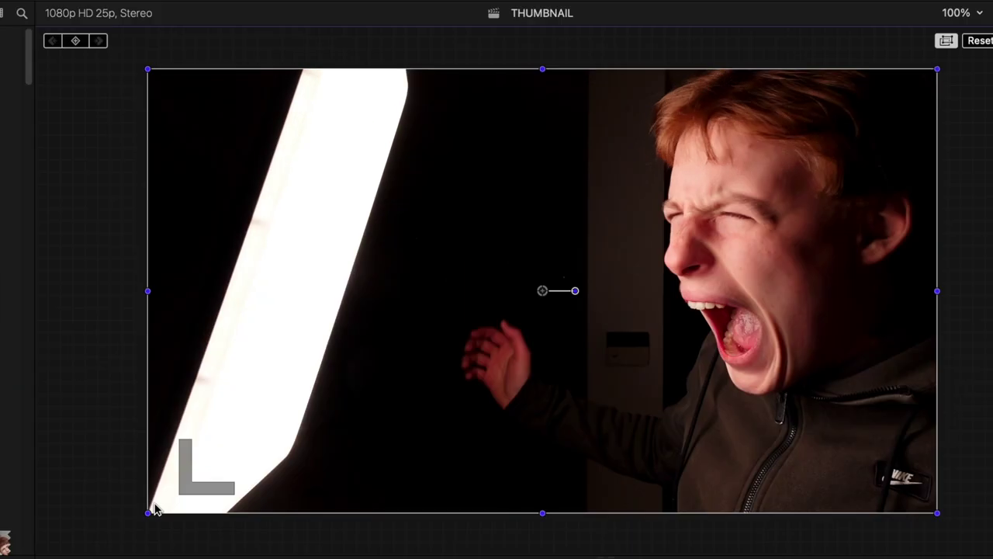
{"action": "left_click_drag", "start_coordinate": [150, 516], "coordinate": [321, 428]}
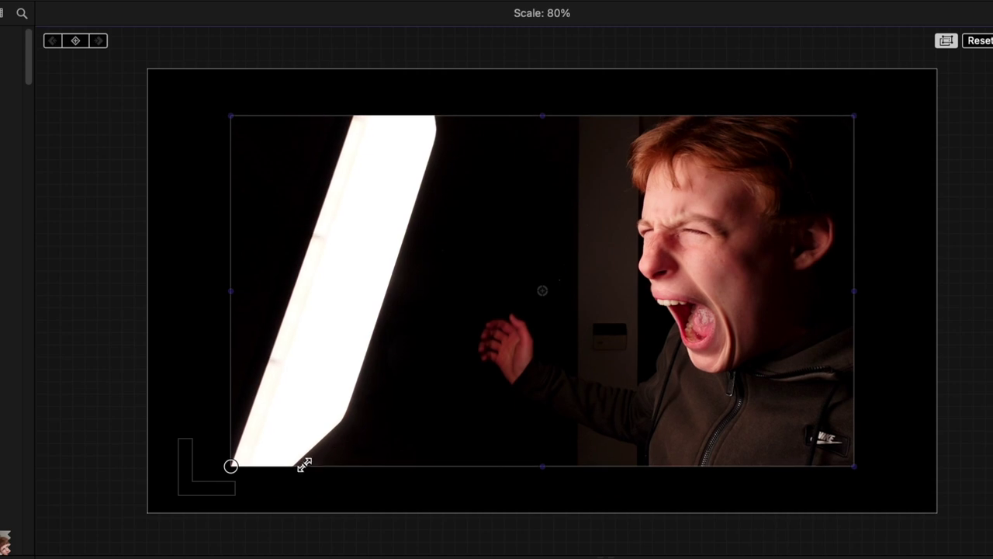
{"action": "left_click_drag", "start_coordinate": [304, 464], "coordinate": [508, 302]}
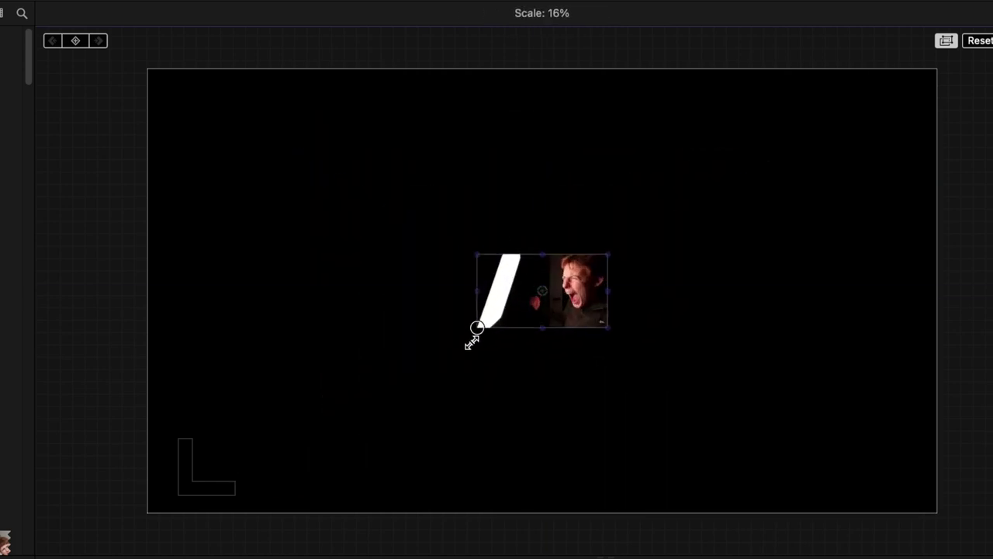
{"action": "left_click_drag", "start_coordinate": [473, 341], "coordinate": [151, 510]}
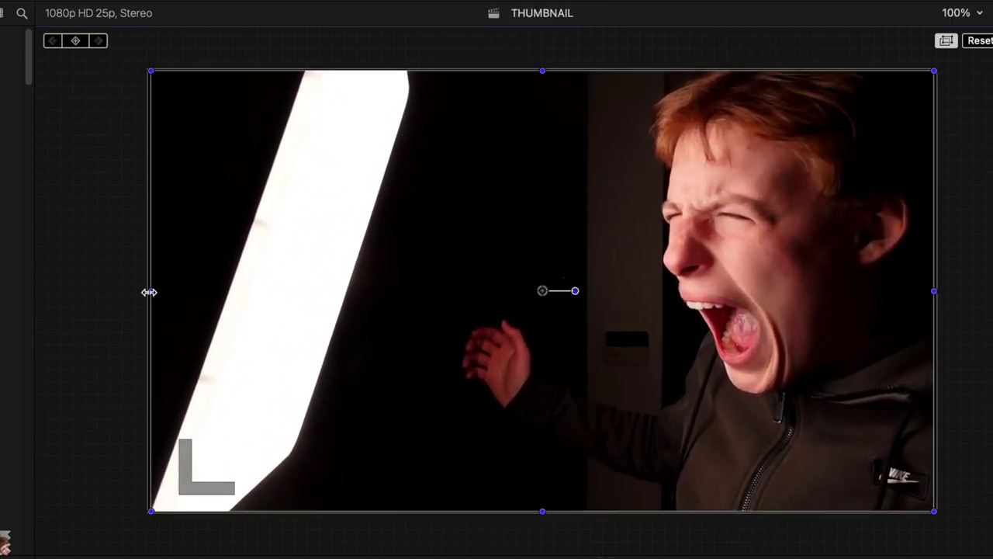
{"action": "mouse_move", "coordinate": [149, 292]}
{"action": "left_mouse_down"}
{"action": "mouse_move", "coordinate": [481, 303]}
{"action": "mouse_move", "coordinate": [204, 295]}
{"action": "mouse_move", "coordinate": [144, 308]}
{"action": "left_mouse_up"}
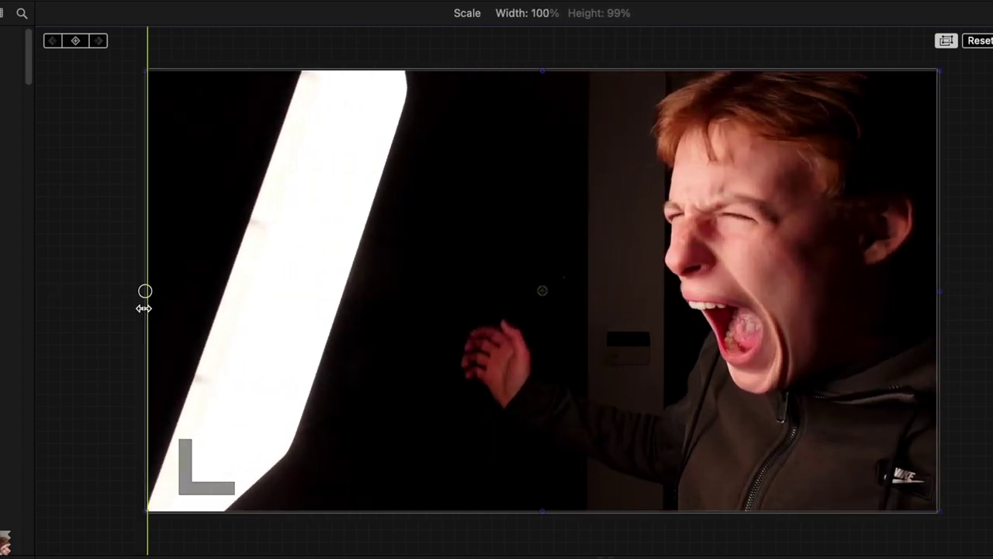
{"action": "left_click_drag", "start_coordinate": [543, 290], "coordinate": [641, 306]}
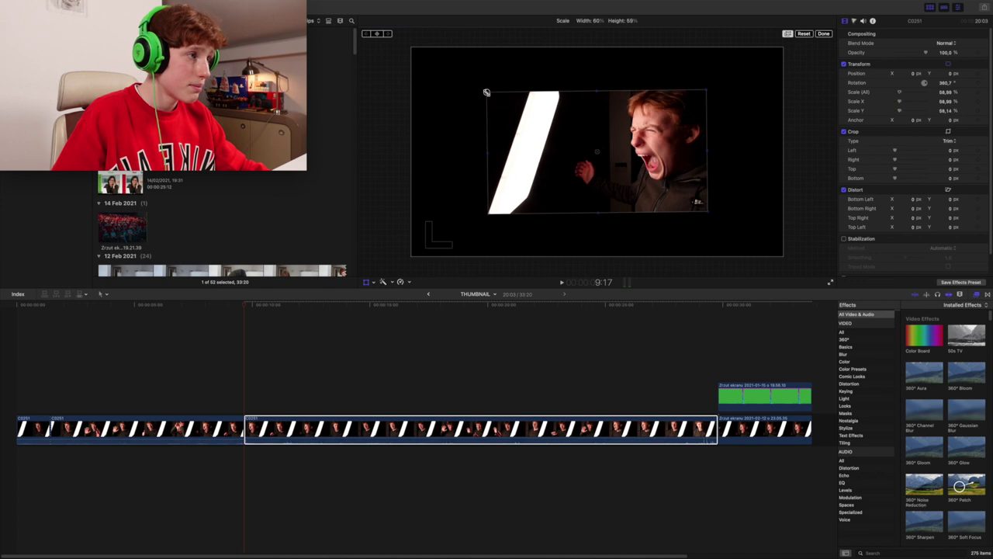
{"action": "left_click_drag", "start_coordinate": [485, 92], "coordinate": [256, 2]}
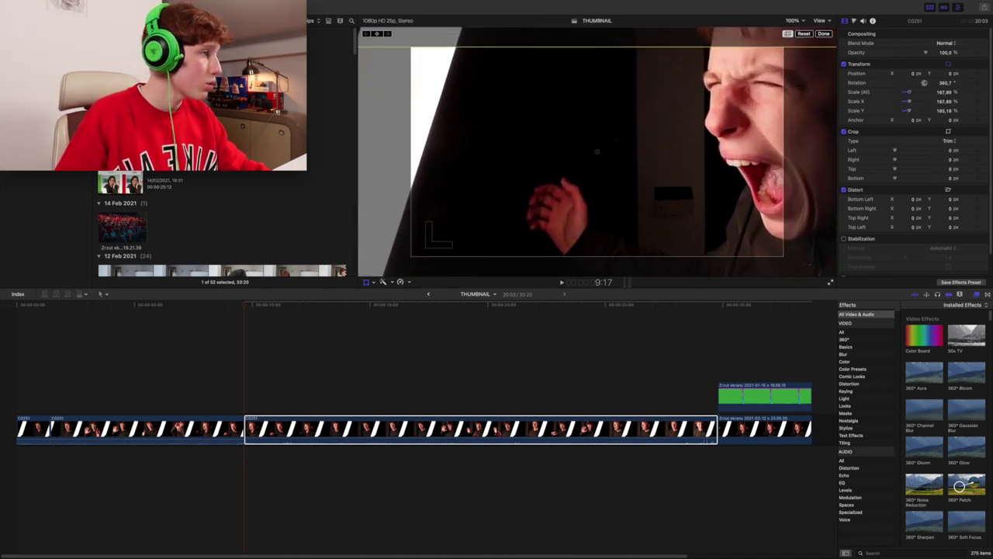
{"action": "left_click_drag", "start_coordinate": [677, 147], "coordinate": [466, 150]}
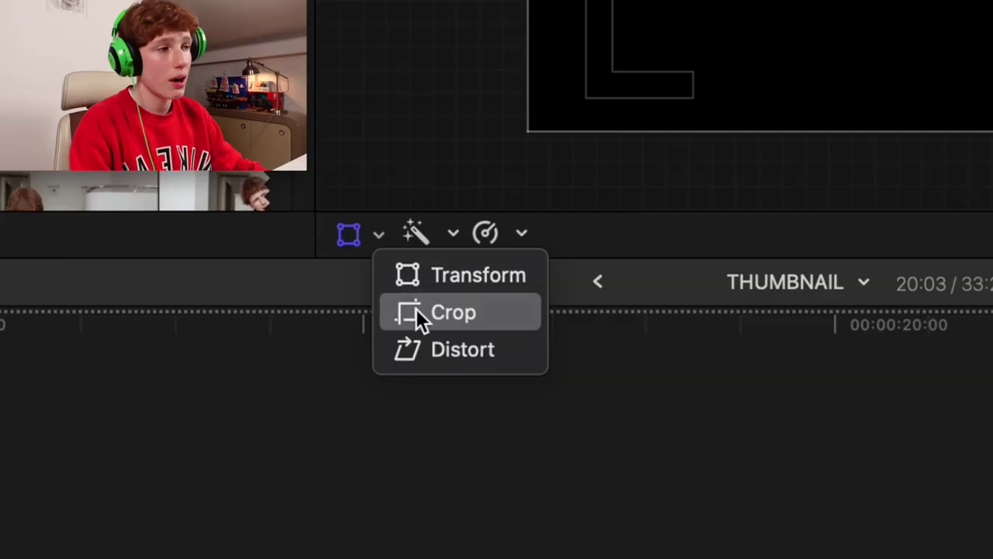
- Crop the clip to the face, then widen the crop to show the light streak again
{"action": "left_click", "coordinate": [419, 310]}
{"action": "left_click", "coordinate": [378, 235]}
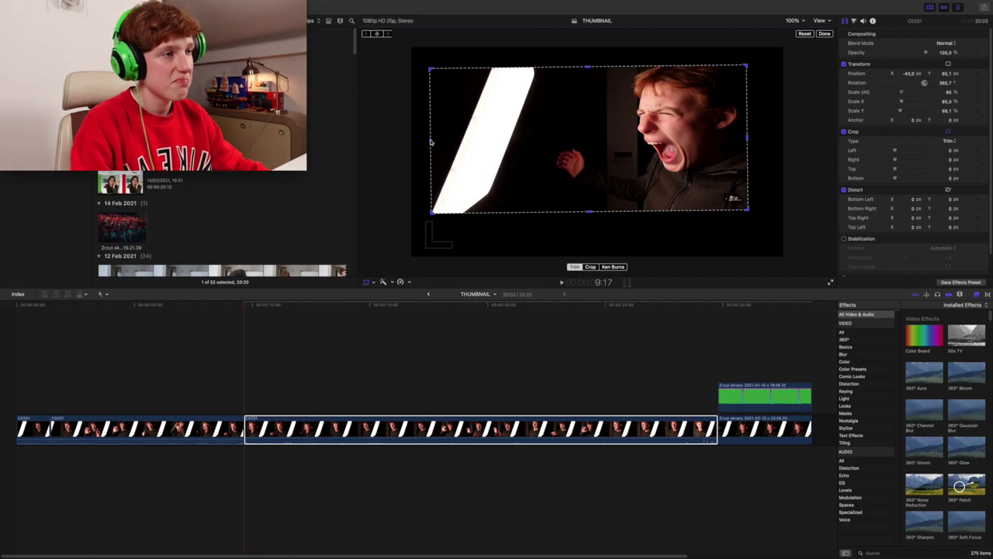
{"action": "left_click_drag", "start_coordinate": [432, 142], "coordinate": [600, 159]}
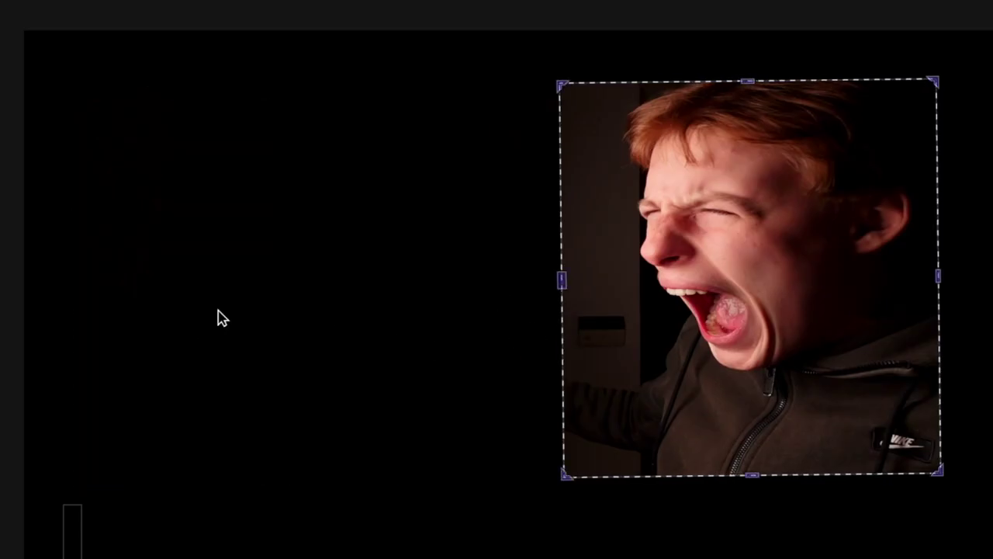
{"action": "mouse_move", "coordinate": [562, 279]}
{"action": "left_mouse_down"}
{"action": "mouse_move", "coordinate": [556, 295]}
{"action": "mouse_move", "coordinate": [8, 295]}
{"action": "mouse_move", "coordinate": [76, 286]}
{"action": "left_mouse_up"}
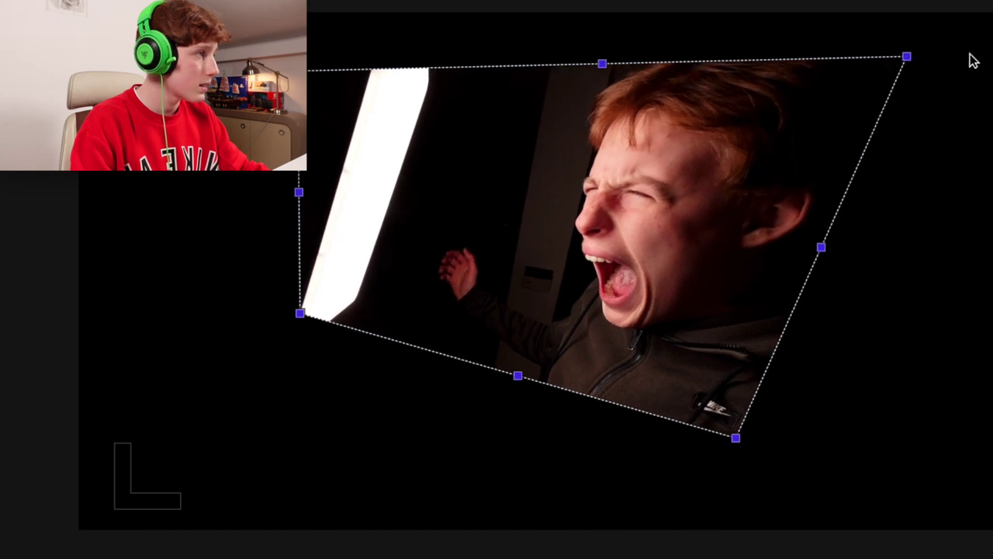
- Skew the clip's corners with Distort, then reset the distortion
{"action": "left_click_drag", "start_coordinate": [906, 58], "coordinate": [722, 74]}
{"action": "mouse_move", "coordinate": [301, 315]}
{"action": "left_mouse_down"}
{"action": "mouse_move", "coordinate": [322, 318]}
{"action": "mouse_move", "coordinate": [317, 308]}
{"action": "left_mouse_up"}
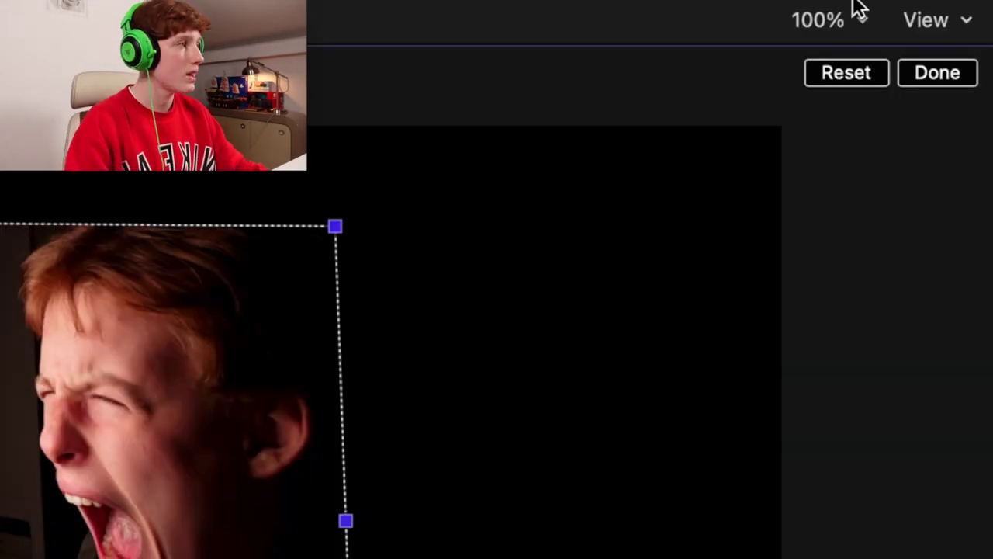
{"action": "left_click", "coordinate": [853, 74]}
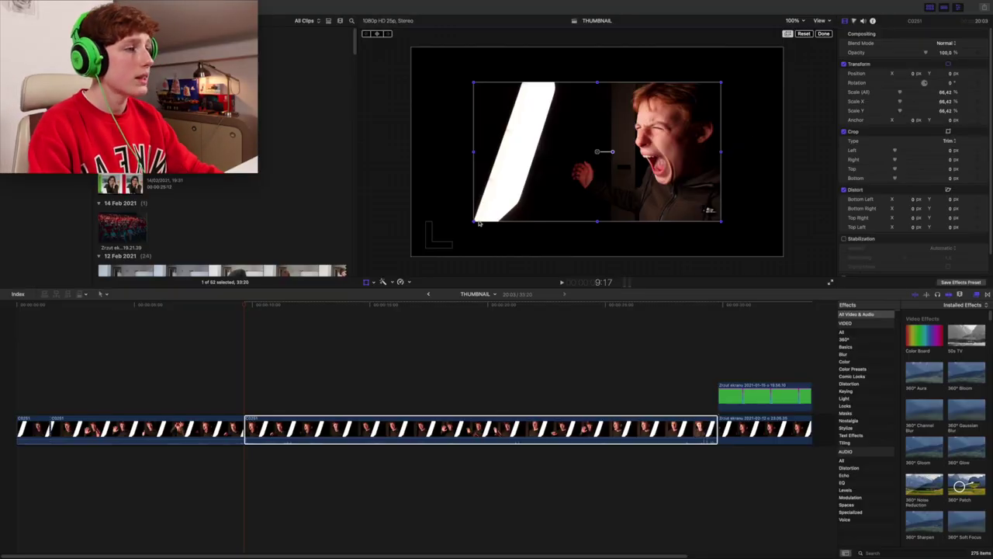
- Scale the clip back to 100% and toggle the on-screen transform controls off and on
{"action": "left_click_drag", "start_coordinate": [721, 81], "coordinate": [790, 40]}
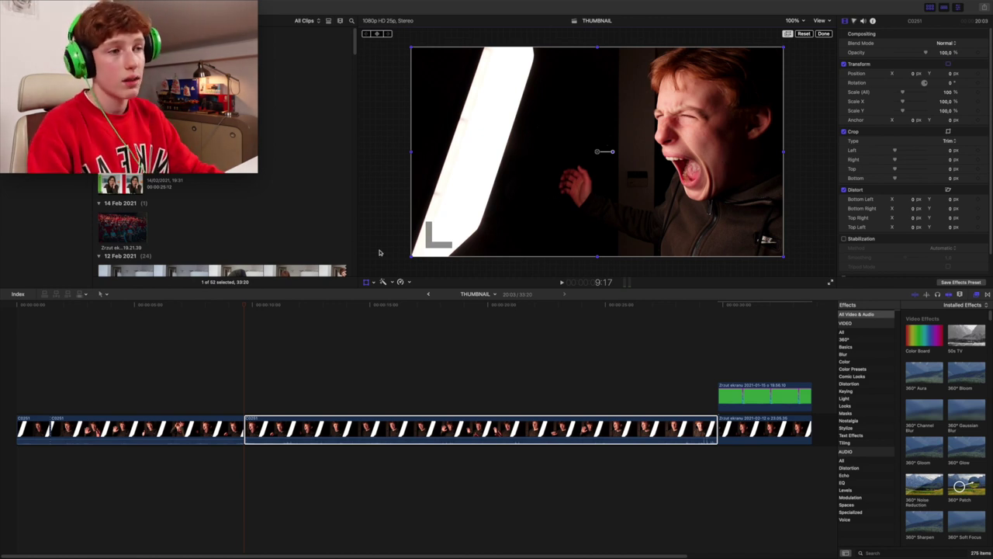
{"action": "left_click", "coordinate": [366, 283]}
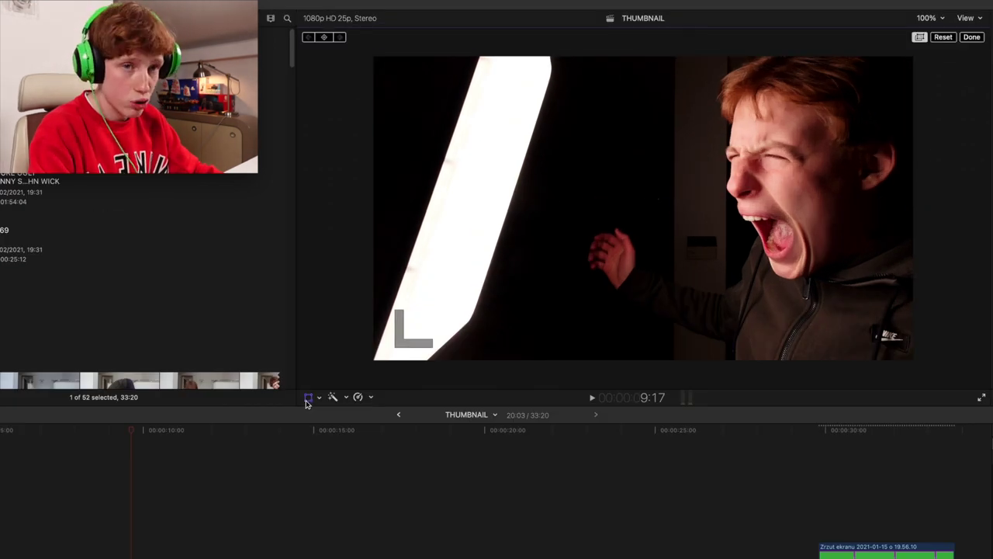
{"action": "left_click", "coordinate": [308, 399]}
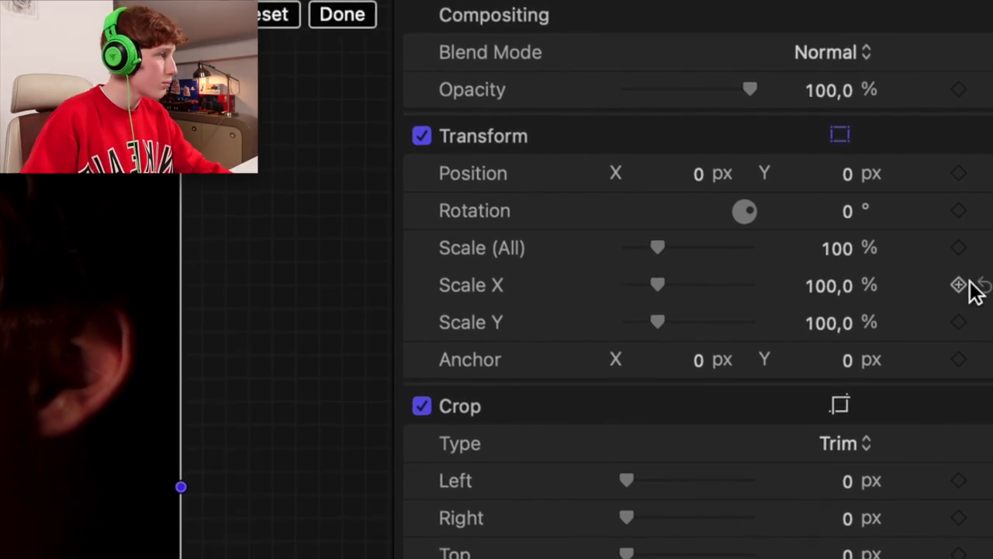
- Add keyframes for the clip's rotation, scale and anchor at 9:17 in the Video inspector
{"action": "left_click", "coordinate": [959, 247]}
{"action": "left_click", "coordinate": [959, 285]}
{"action": "left_click", "coordinate": [959, 210]}
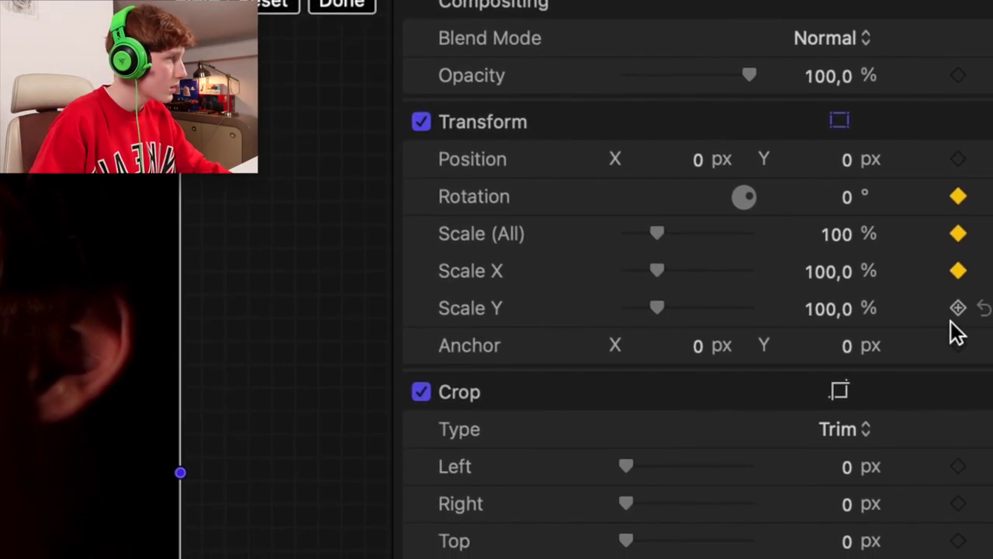
{"action": "left_click", "coordinate": [958, 345]}
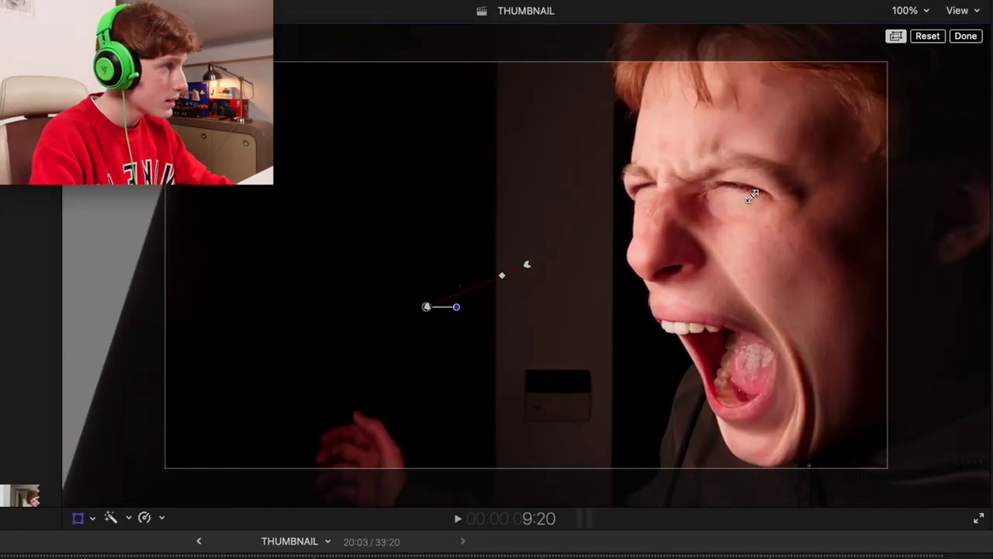
- Slide the zoomed clip left to frame the face, then play the push-in from 9:17
{"action": "left_click_drag", "start_coordinate": [751, 196], "coordinate": [736, 210]}
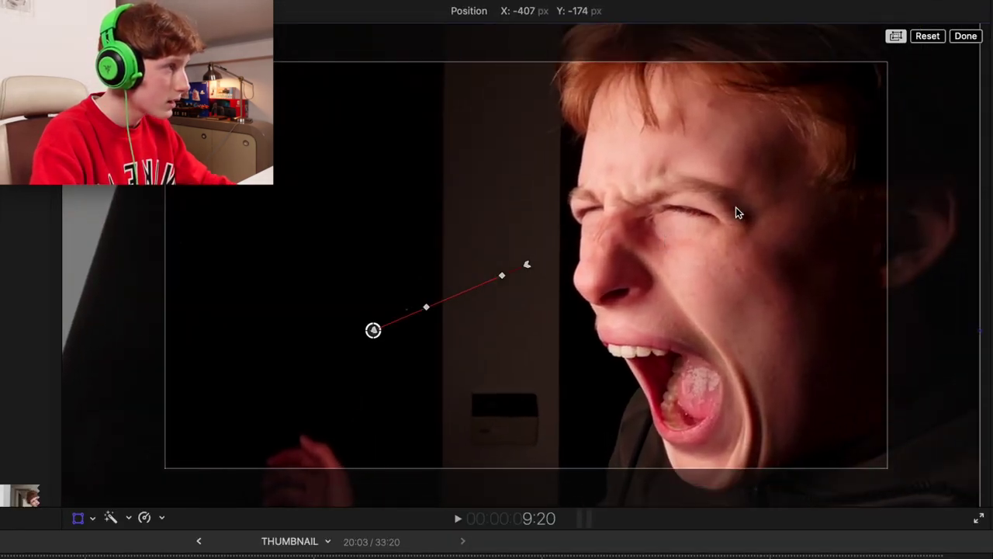
{"action": "left_click_drag", "start_coordinate": [428, 172], "coordinate": [264, 186]}
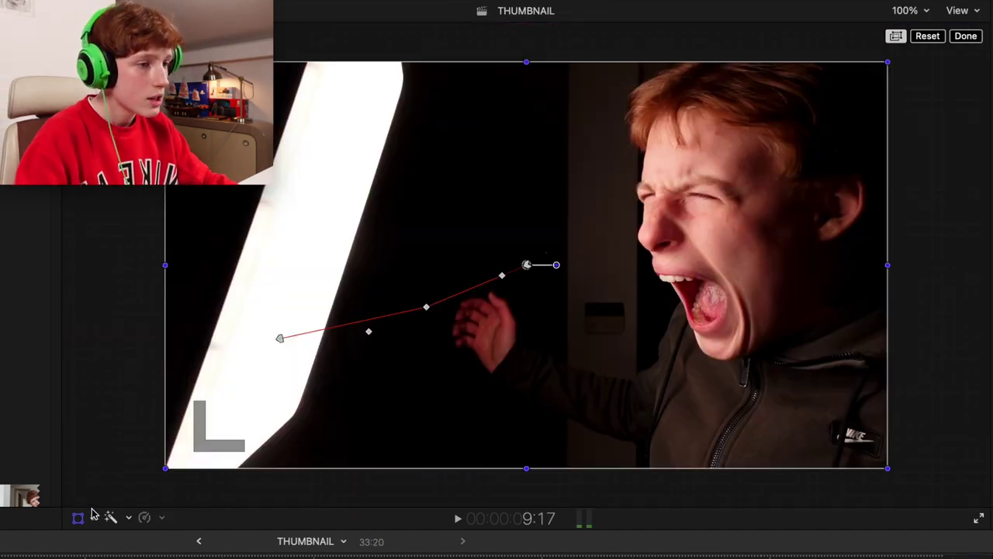
{"action": "left_click", "coordinate": [78, 517]}
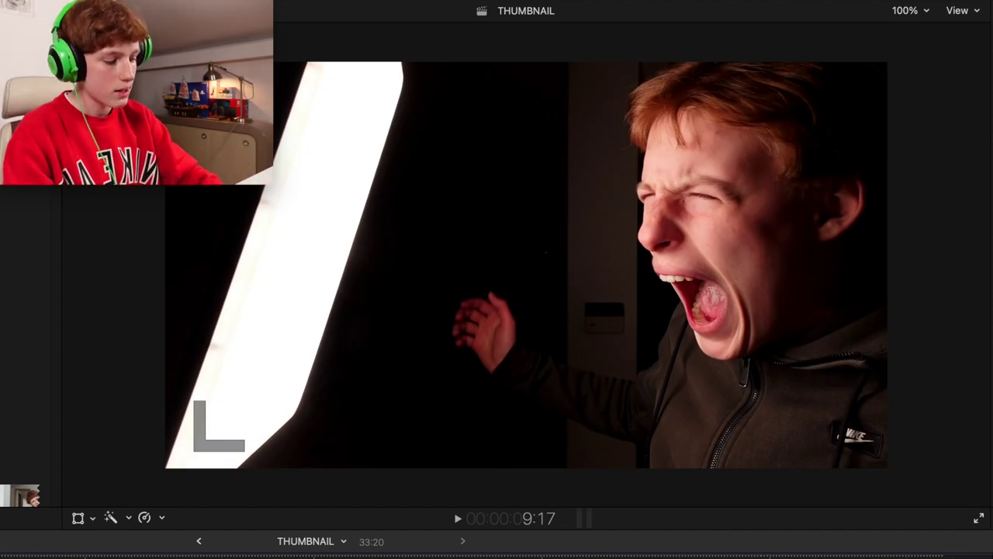
{"action": "key", "text": "Right"}
{"action": "key", "text": "Right"}
{"action": "key", "text": "Right"}
{"action": "key", "text": "Right"}
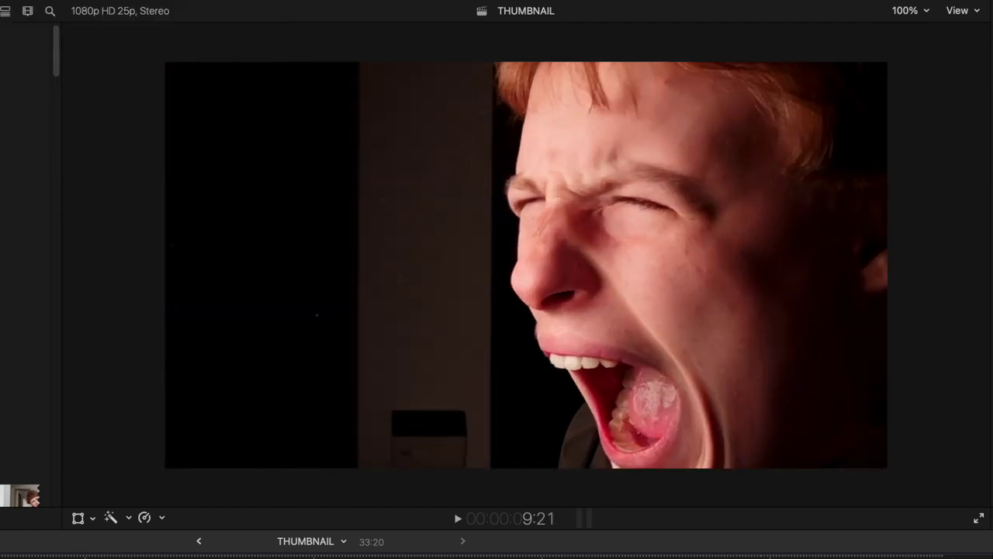
{"action": "key", "text": "space"}
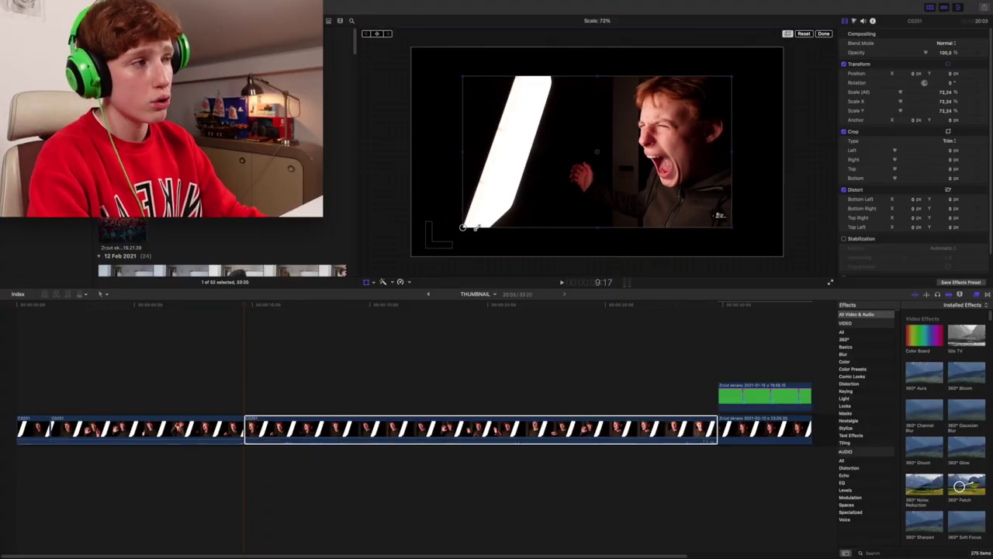
{"action": "mouse_move", "coordinate": [527, 186]}
{"action": "left_mouse_down"}
{"action": "mouse_move", "coordinate": [636, 203]}
{"action": "mouse_move", "coordinate": [642, 196]}
{"action": "mouse_move", "coordinate": [574, 180]}
{"action": "mouse_move", "coordinate": [543, 186]}
{"action": "mouse_move", "coordinate": [585, 196]}
{"action": "mouse_move", "coordinate": [510, 176]}
{"action": "left_mouse_up"}
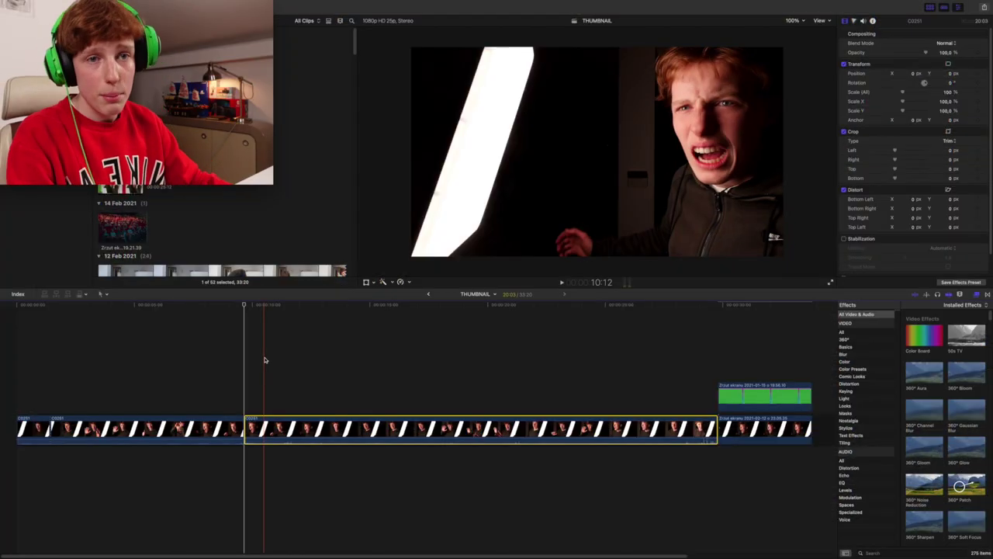
{"action": "left_click", "coordinate": [366, 281]}
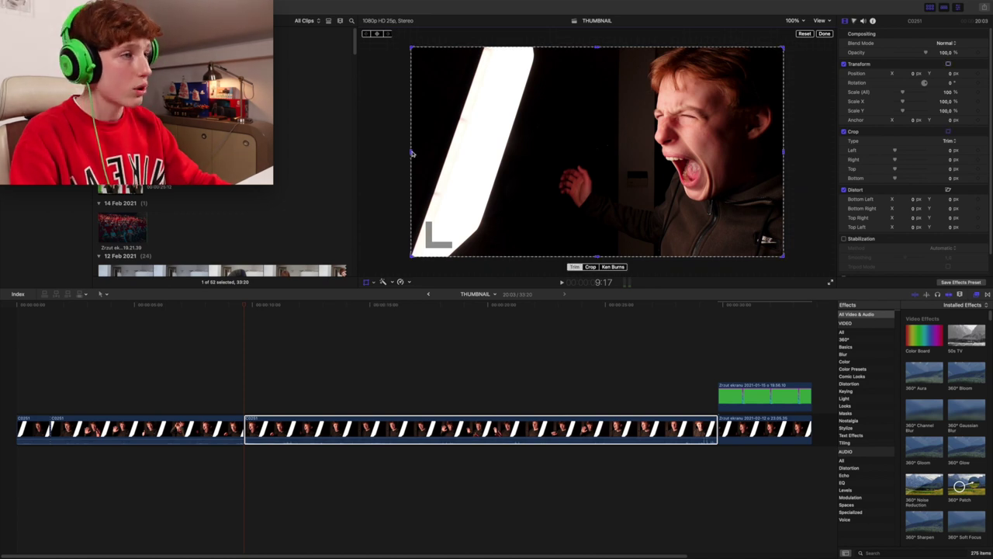
{"action": "left_click_drag", "start_coordinate": [411, 152], "coordinate": [528, 154]}
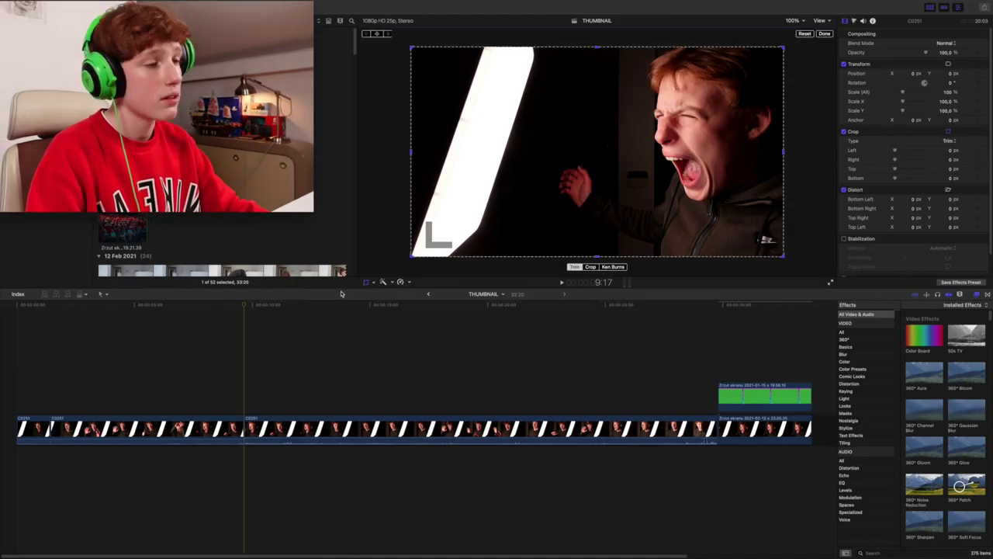
{"action": "left_click", "coordinate": [250, 375]}
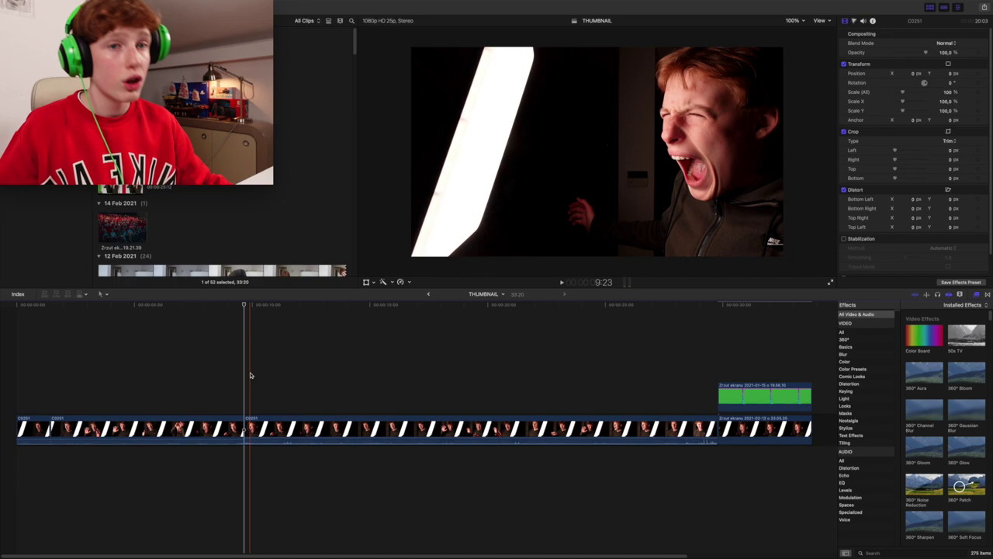
- Open the middle clip's speed options and show its retime bar at Normal (100%)
{"action": "left_click", "coordinate": [268, 428]}
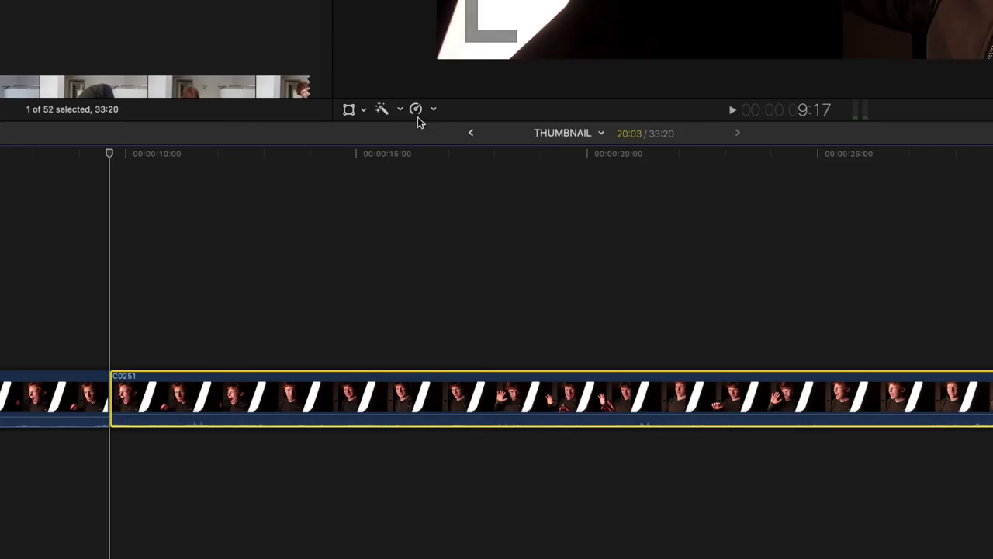
{"action": "left_click", "coordinate": [401, 282]}
{"action": "left_click", "coordinate": [422, 154]}
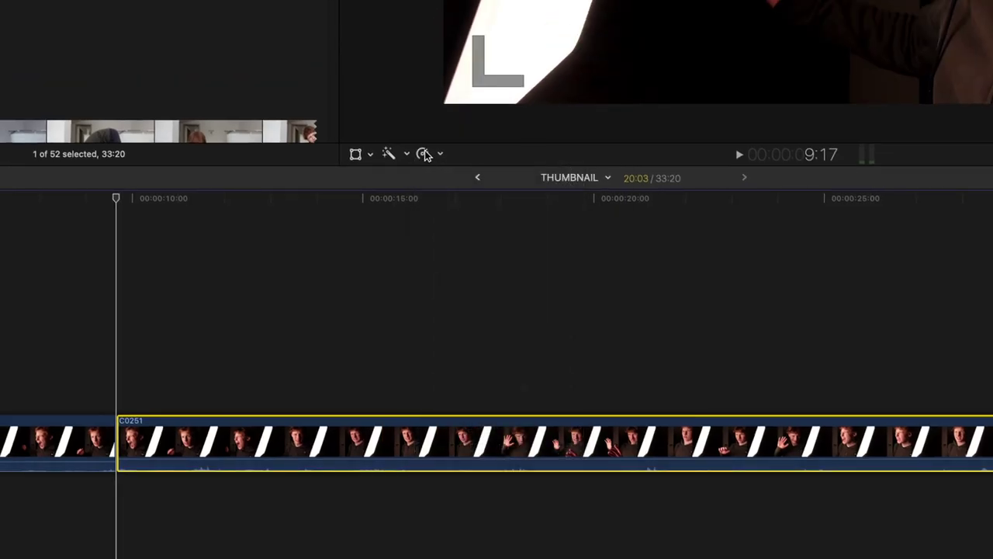
{"action": "left_click", "coordinate": [424, 153]}
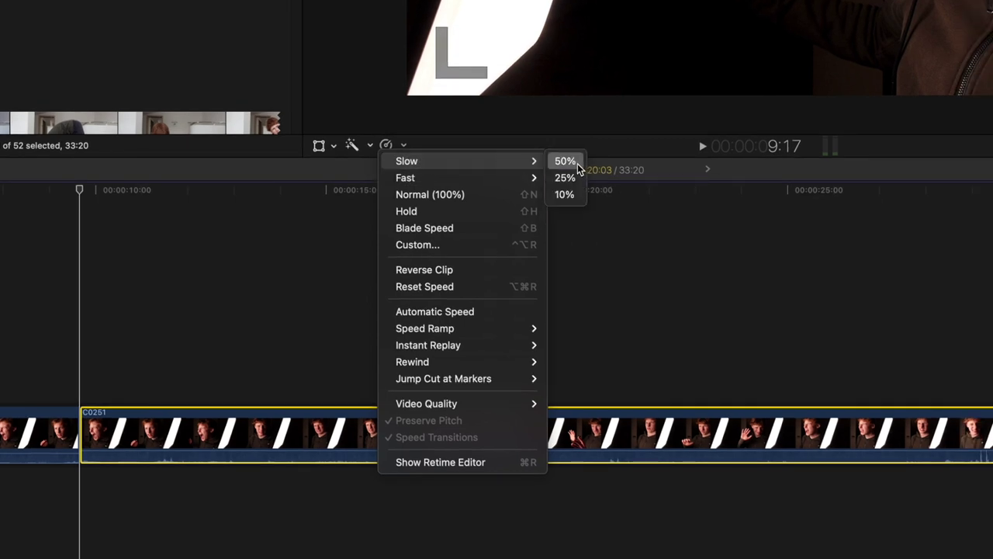
{"action": "mouse_move", "coordinate": [518, 180]}
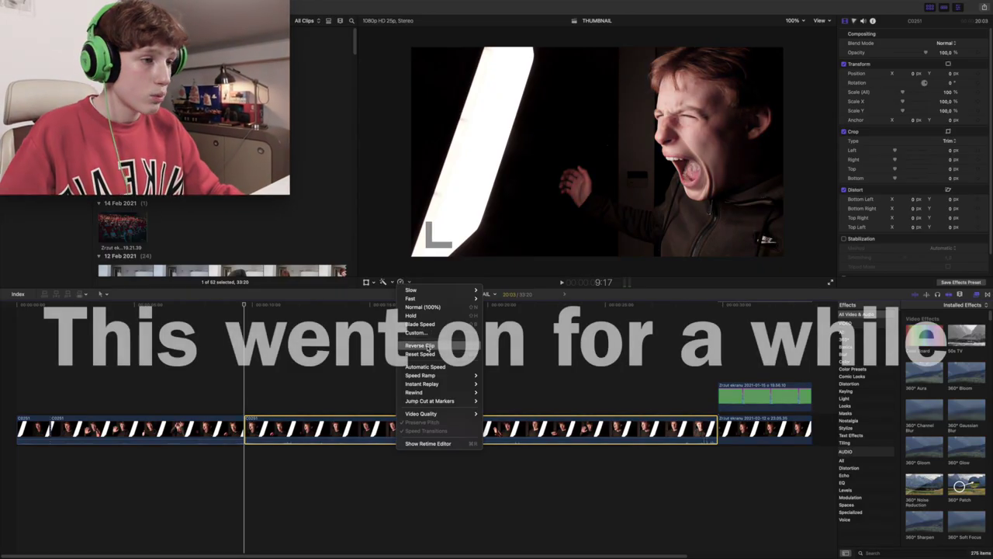
{"action": "mouse_move", "coordinate": [423, 378]}
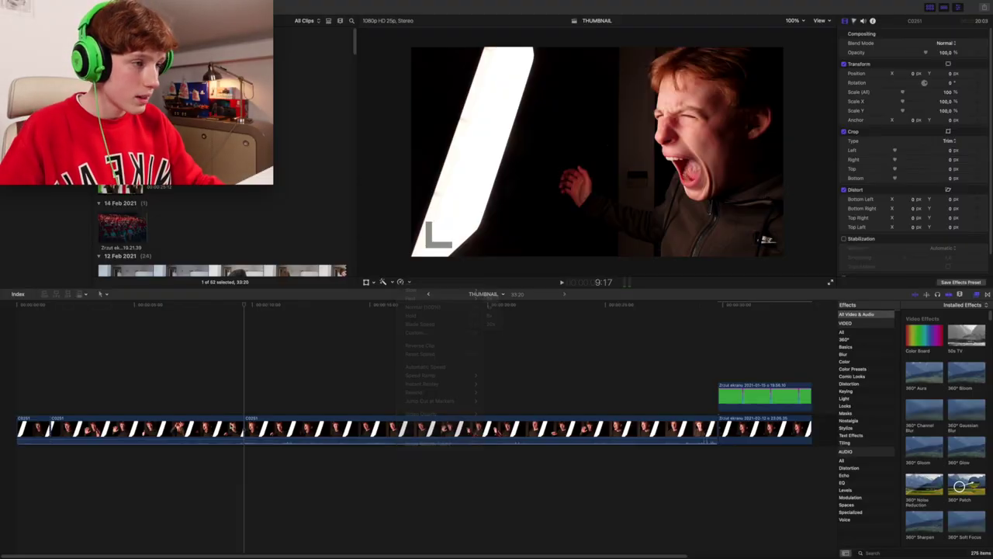
{"action": "key", "text": "space"}
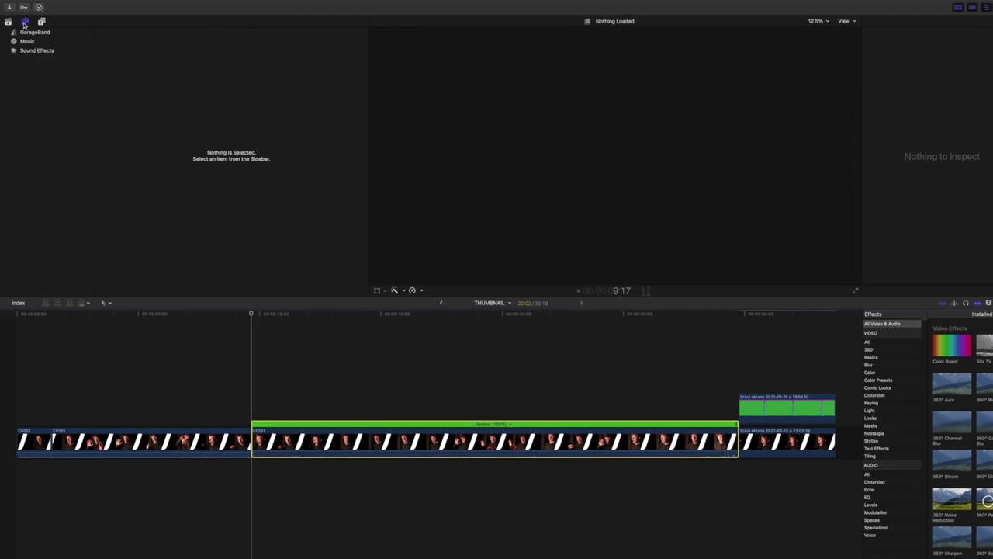
- Browse the GarageBand Sound Effects library, play back, and enlarge the clip to about 108%
{"action": "left_click", "coordinate": [28, 50]}
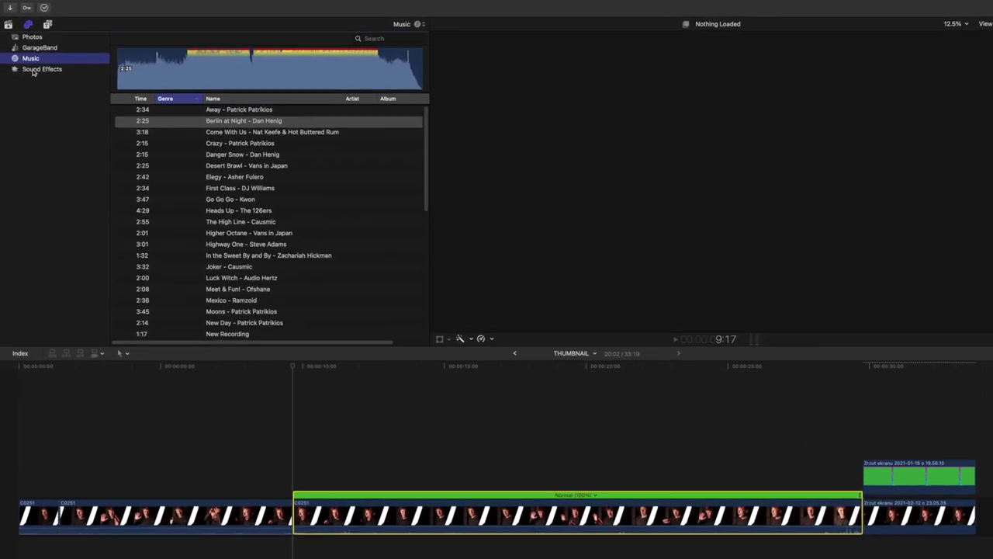
{"action": "left_click", "coordinate": [35, 65]}
{"action": "left_click", "coordinate": [39, 52]}
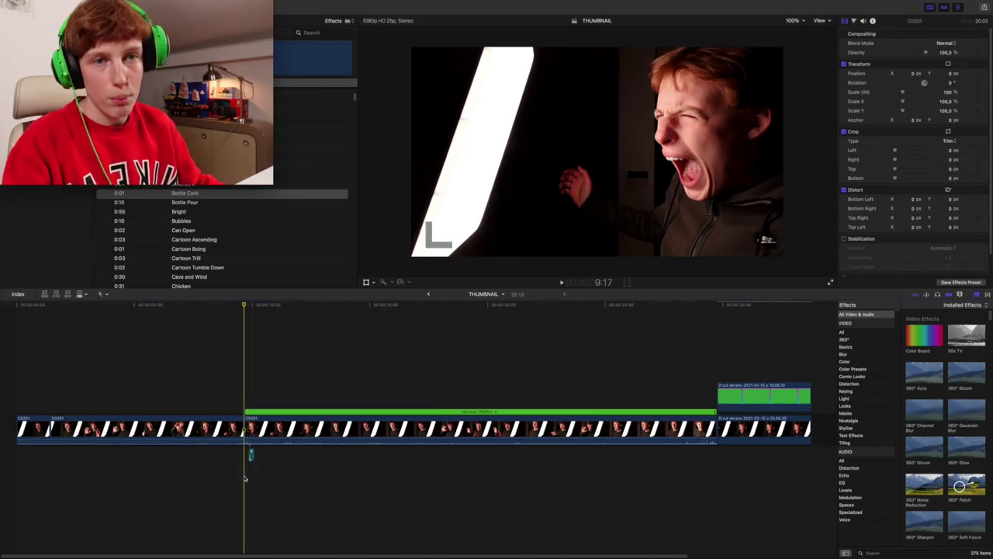
{"action": "key", "text": "space"}
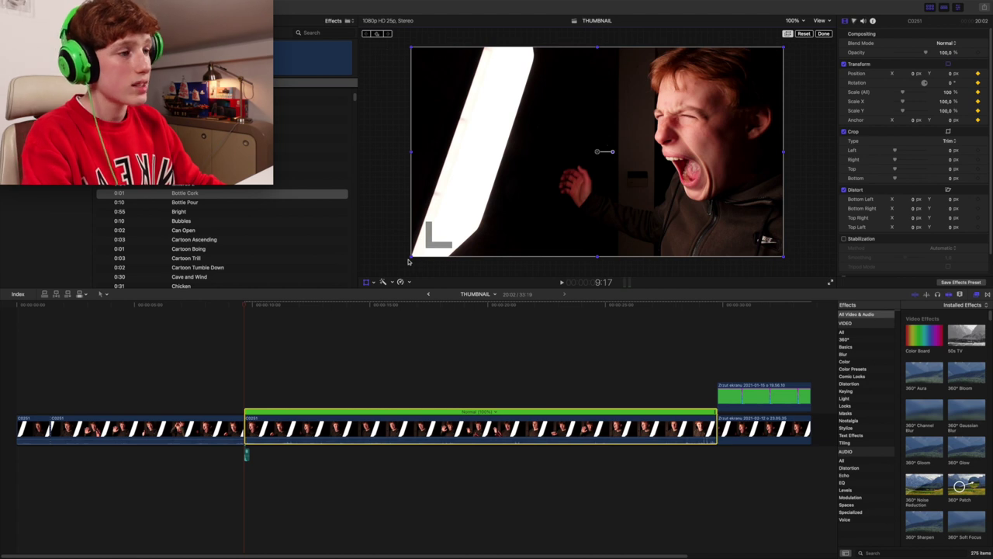
{"action": "left_click_drag", "start_coordinate": [409, 258], "coordinate": [401, 262]}
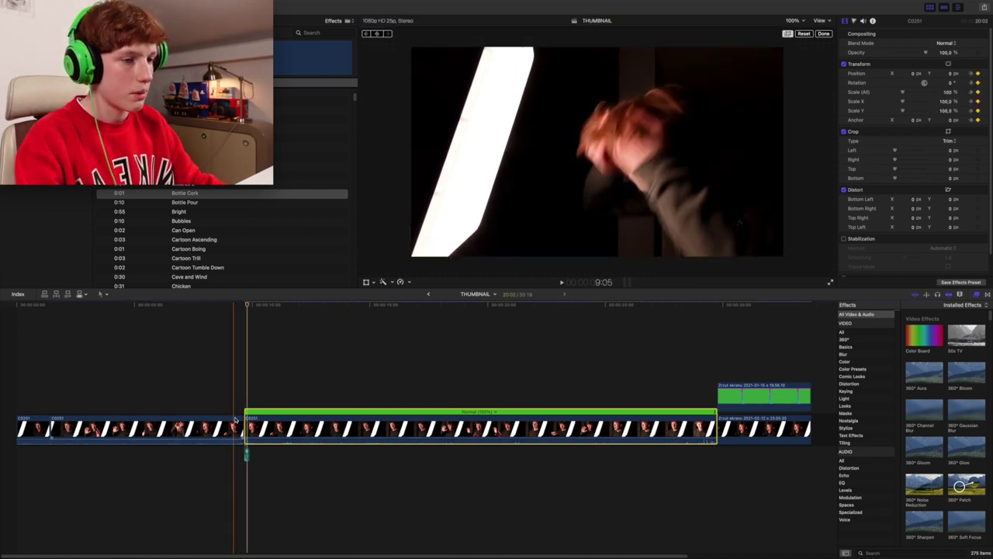
- Play the edit from 9:17, select the green connected clip and briefly show its transform controls
{"action": "left_click", "coordinate": [240, 394]}
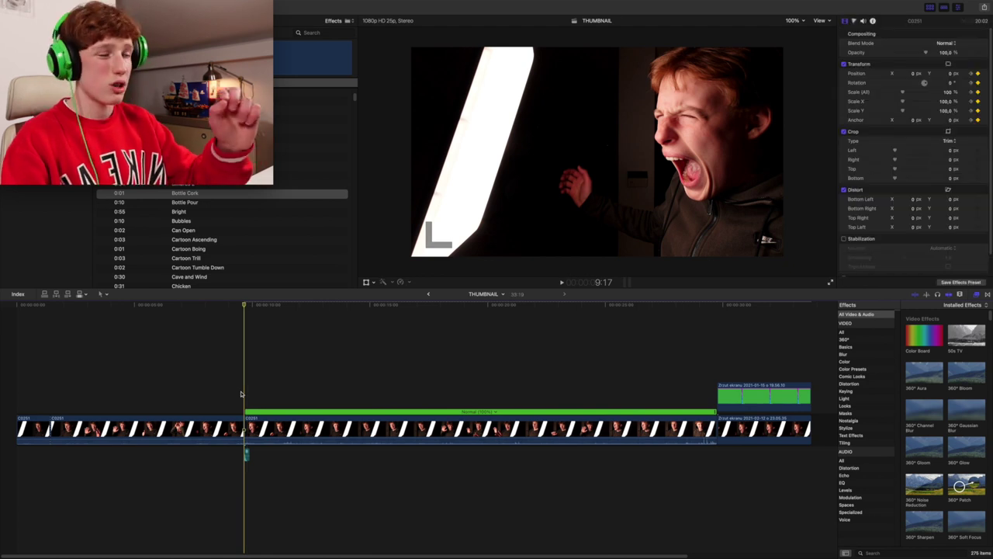
{"action": "key", "text": "space"}
{"action": "key", "text": "space"}
{"action": "left_click", "coordinate": [246, 423]}
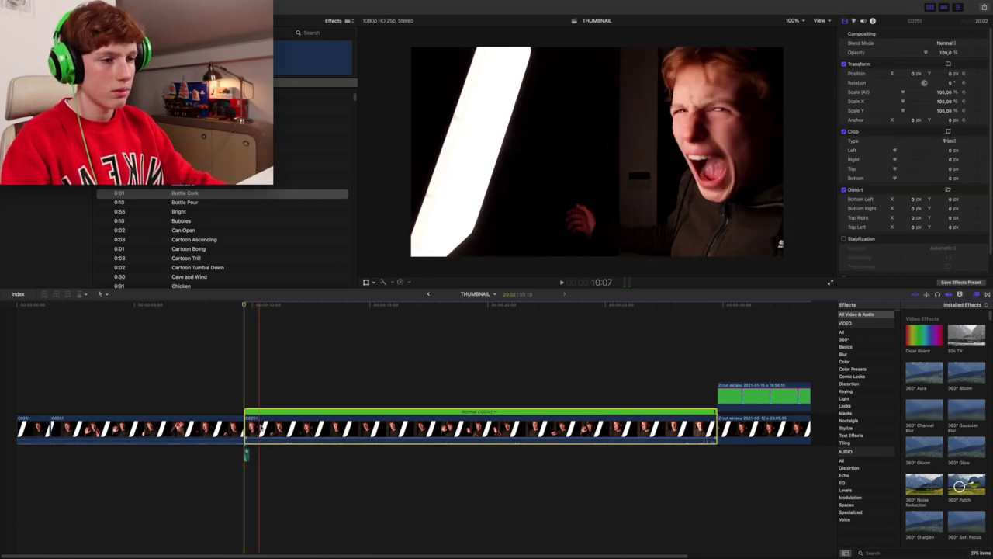
{"action": "key", "text": "shift+t"}
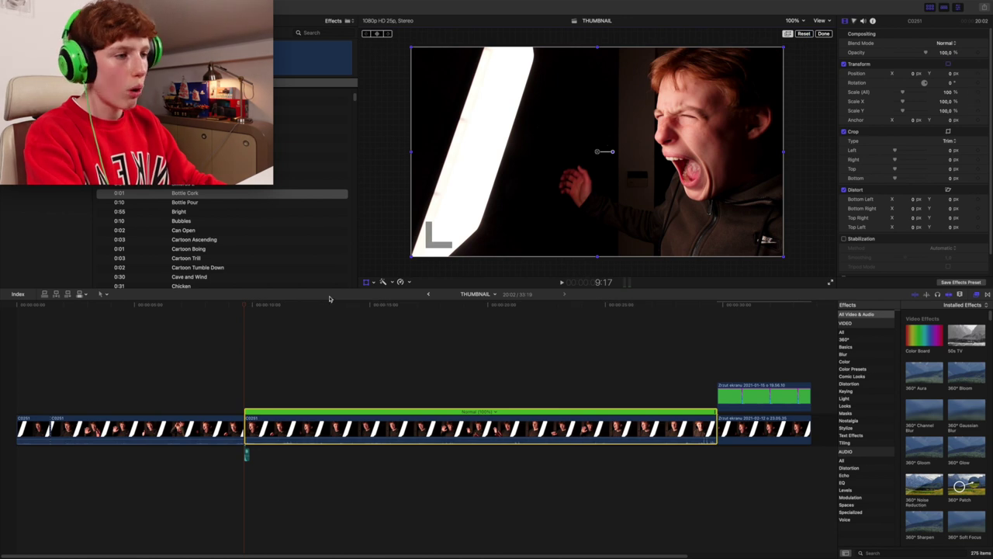
{"action": "left_click", "coordinate": [245, 454]}
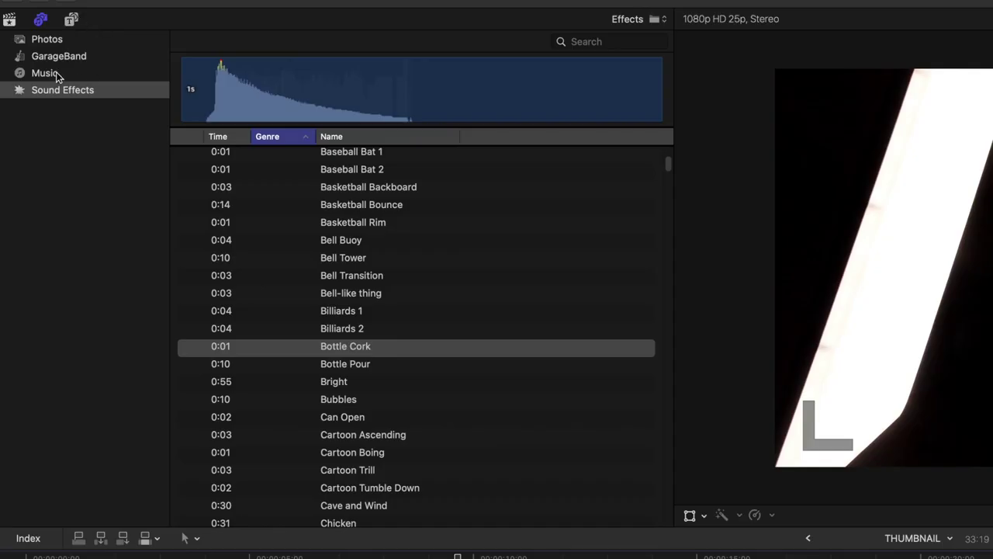
- Add a Basic Title above the clip and drag its Title text up and right in the viewer
{"action": "key", "text": "alt+super+1"}
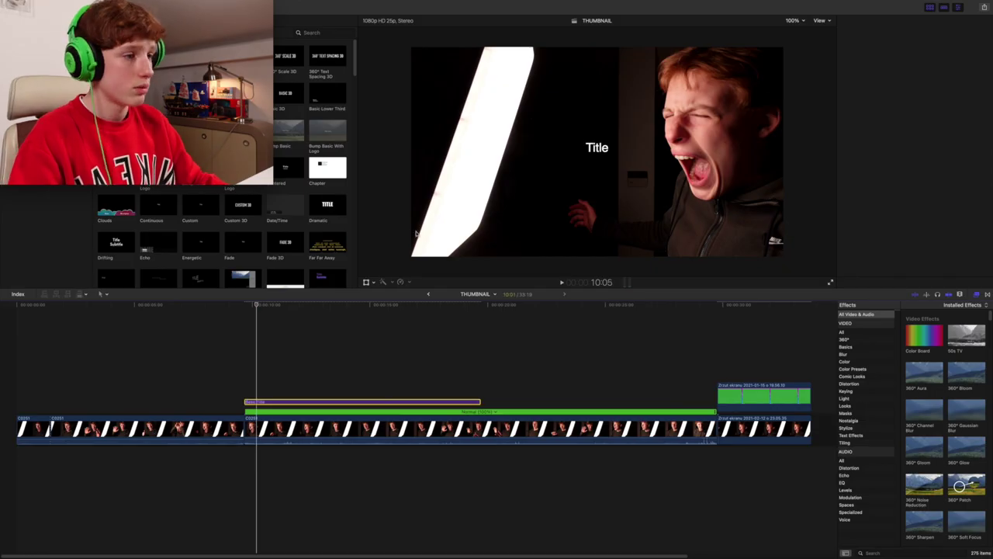
{"action": "key", "text": "super+4"}
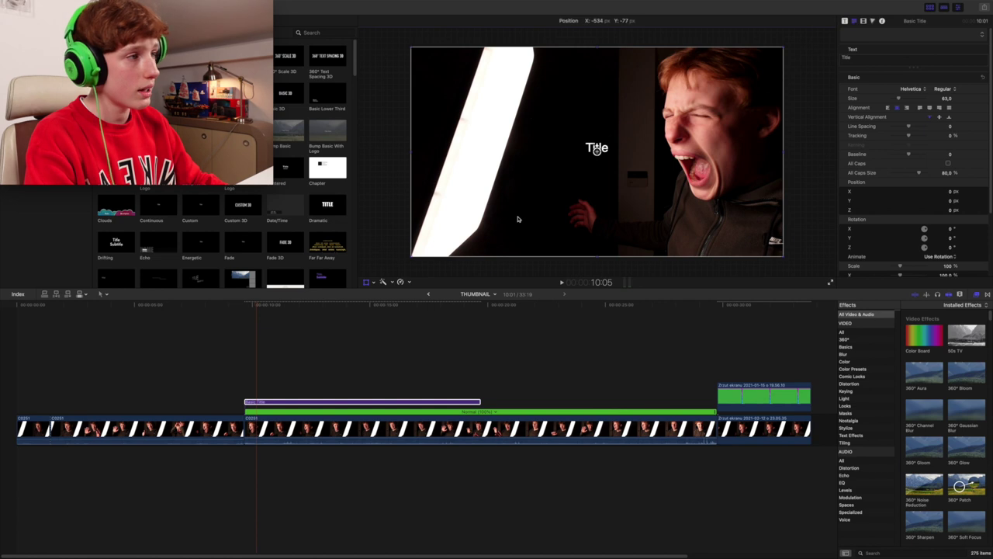
{"action": "left_click_drag", "start_coordinate": [516, 217], "coordinate": [652, 223]}
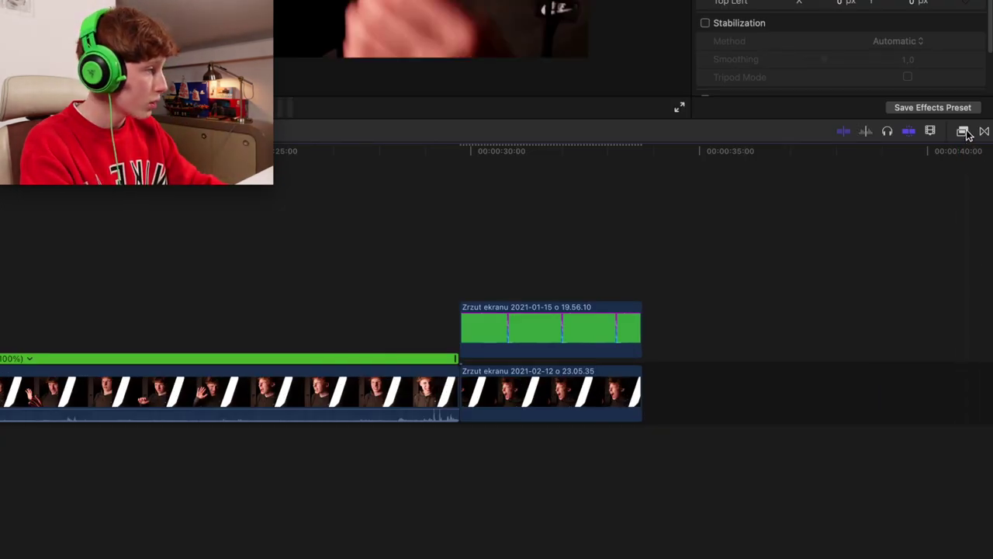
- Apply the Comic Basic effect from the Comic Looks category to the C0251 clip
{"action": "left_click", "coordinate": [963, 132]}
{"action": "left_click", "coordinate": [983, 132]}
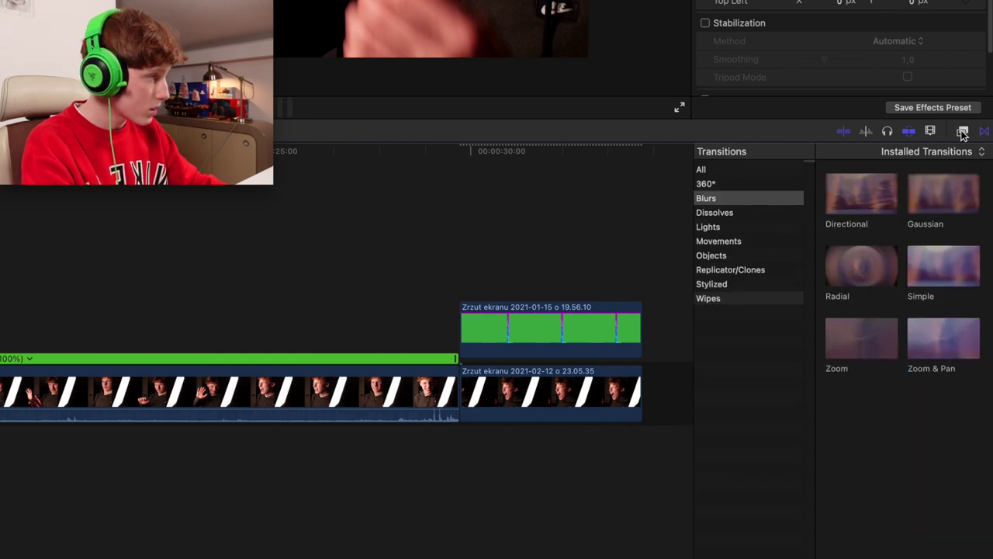
{"action": "left_click", "coordinate": [963, 132]}
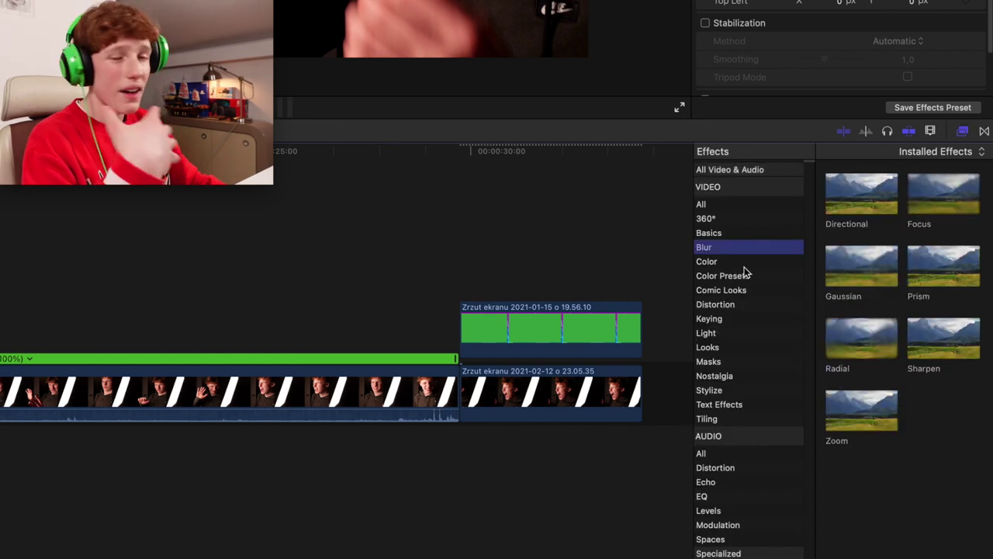
{"action": "left_click", "coordinate": [714, 290]}
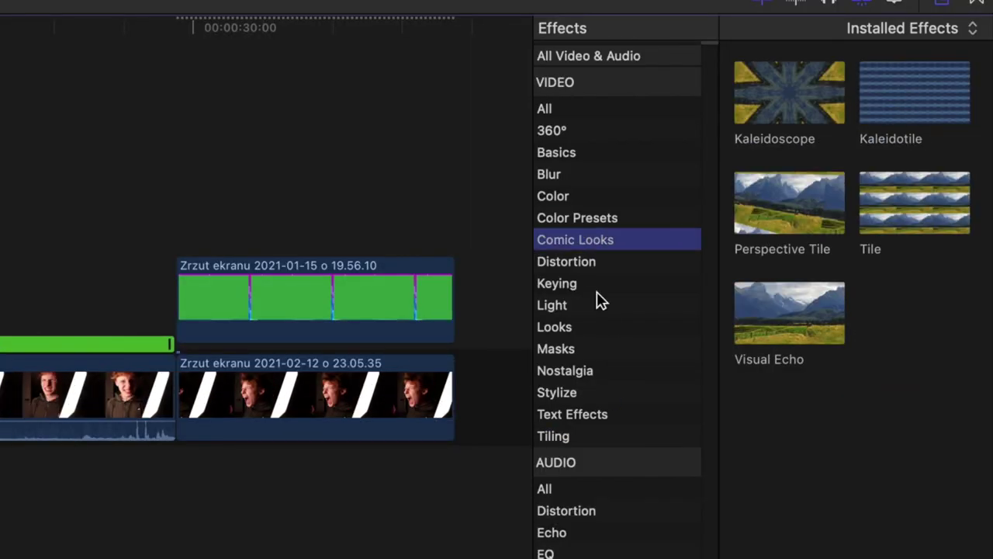
{"action": "left_click", "coordinate": [714, 345]}
{"action": "left_click", "coordinate": [723, 302]}
{"action": "left_click", "coordinate": [578, 242]}
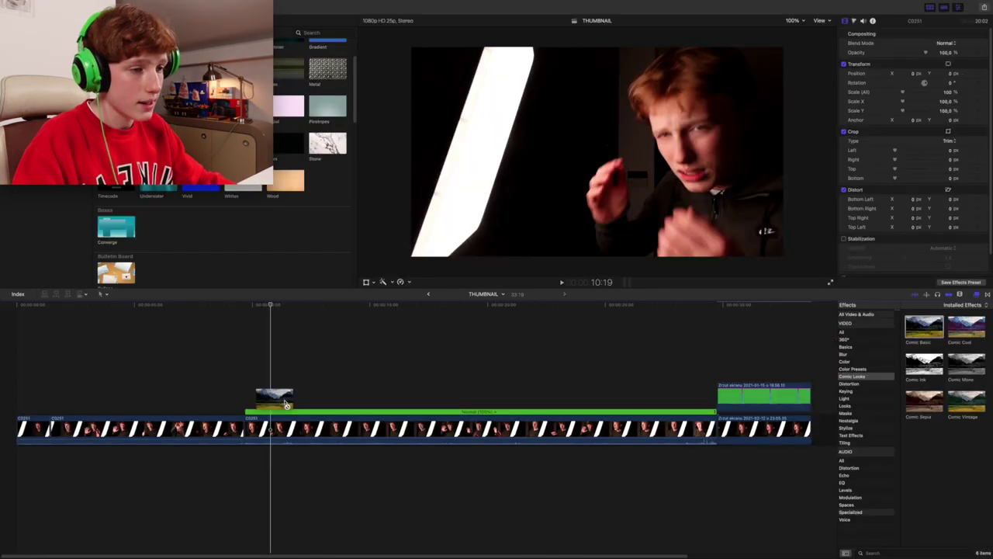
{"action": "left_click", "coordinate": [273, 414]}
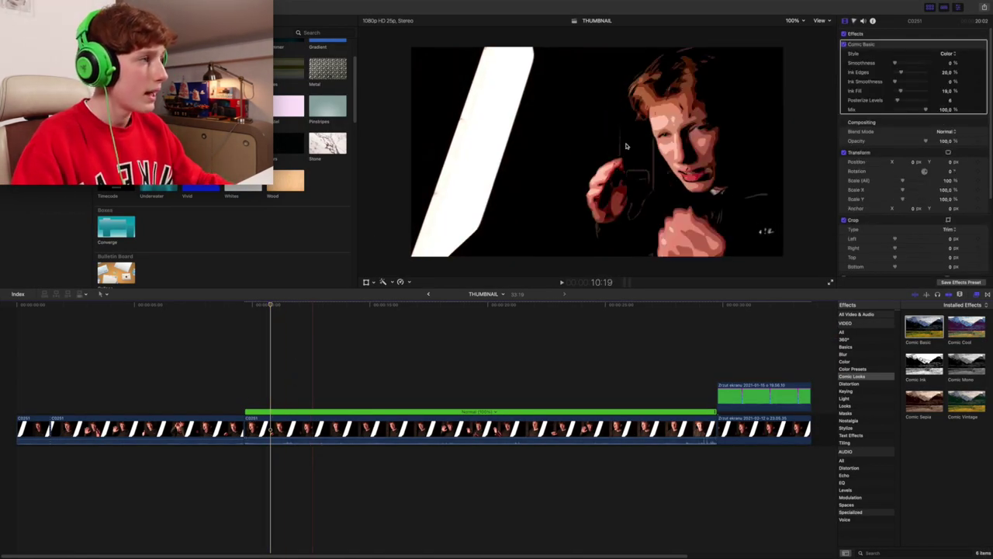
- Set Comic Basic's Ink Edges and Ink Smoothness to 100%, Ink Fill to 0%, and style to Black & White
{"action": "left_click", "coordinate": [244, 388]}
{"action": "key", "text": "space"}
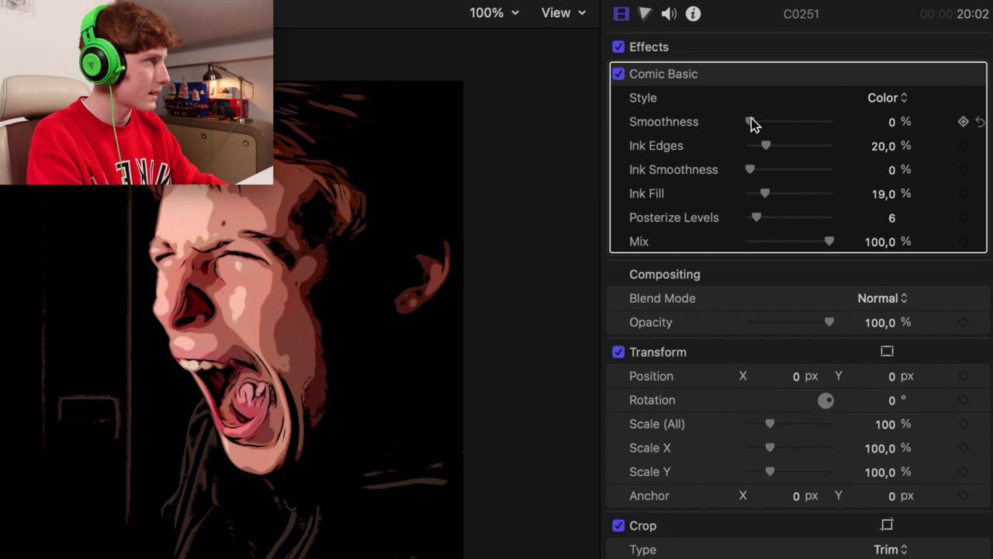
{"action": "mouse_move", "coordinate": [751, 119]}
{"action": "left_mouse_down"}
{"action": "mouse_move", "coordinate": [838, 123]}
{"action": "mouse_move", "coordinate": [740, 117]}
{"action": "left_mouse_up"}
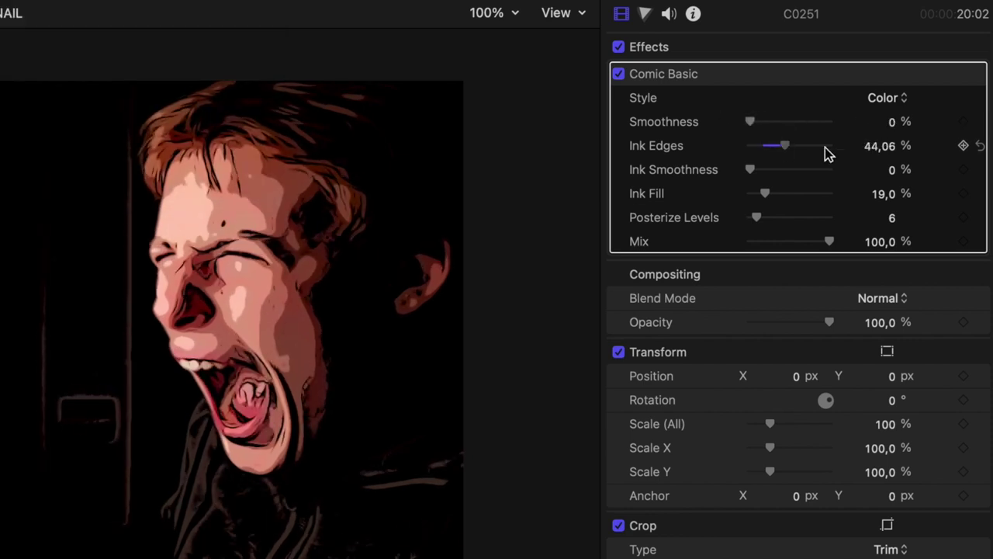
{"action": "left_click_drag", "start_coordinate": [827, 153], "coordinate": [876, 159]}
{"action": "left_click_drag", "start_coordinate": [745, 171], "coordinate": [847, 174]}
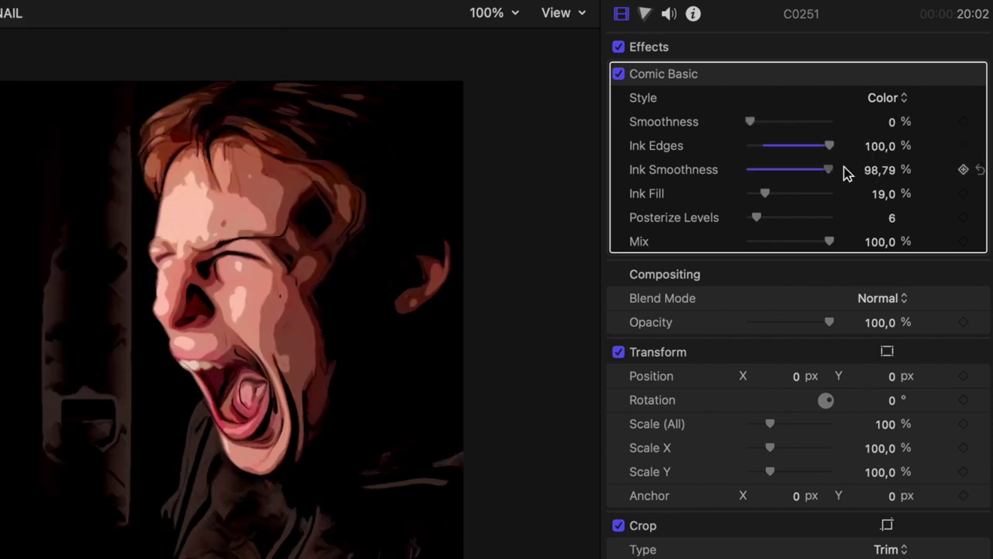
{"action": "mouse_move", "coordinate": [763, 198]}
{"action": "left_mouse_down"}
{"action": "mouse_move", "coordinate": [857, 201]}
{"action": "mouse_move", "coordinate": [727, 197]}
{"action": "mouse_move", "coordinate": [842, 227]}
{"action": "left_mouse_up"}
{"action": "left_click", "coordinate": [884, 99]}
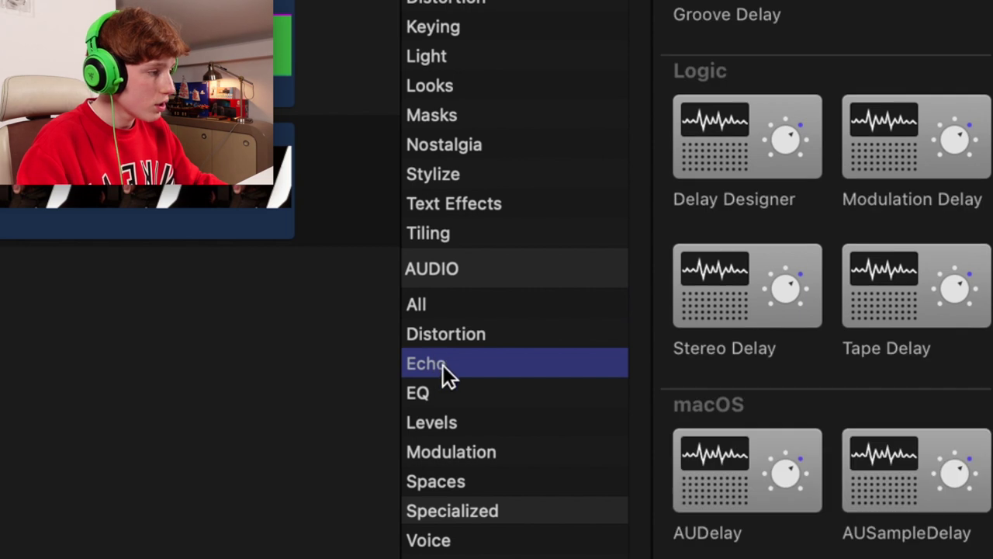
- Apply the Large Room reverb from the Spaces audio effects and review the clip's audio settings
{"action": "left_click", "coordinate": [446, 425]}
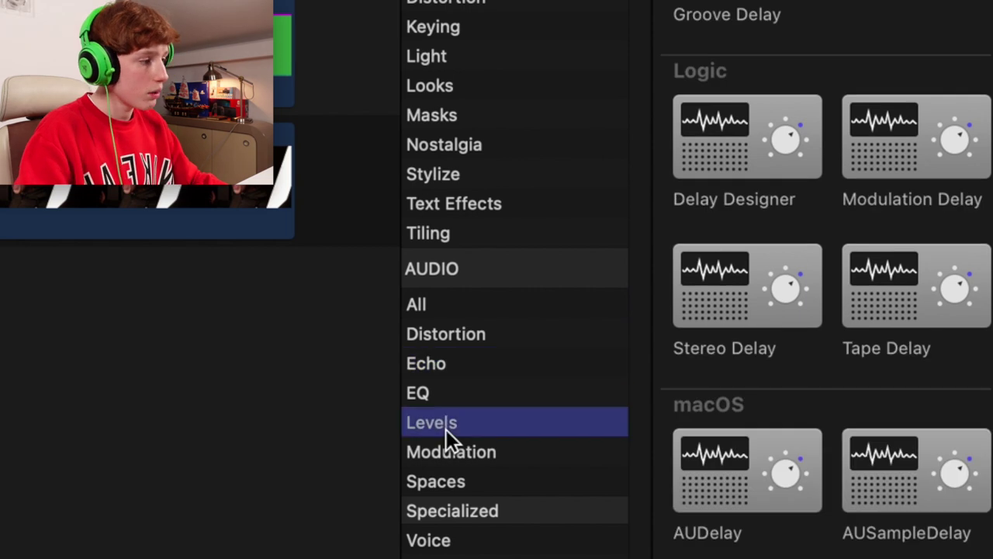
{"action": "left_click", "coordinate": [462, 481]}
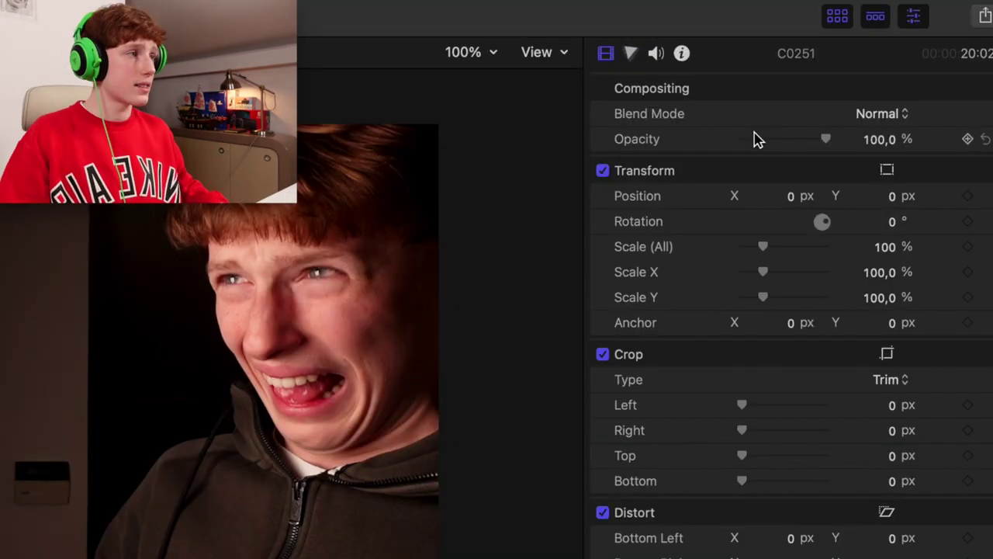
{"action": "scroll", "coordinate": [762, 222], "scroll_direction": "down", "scroll_amount": 2}
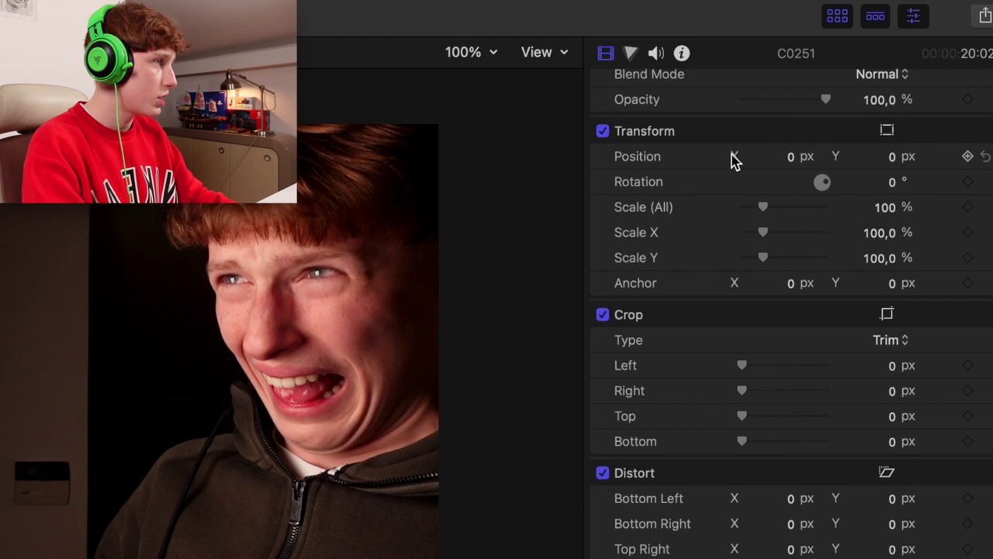
{"action": "left_click", "coordinate": [656, 53]}
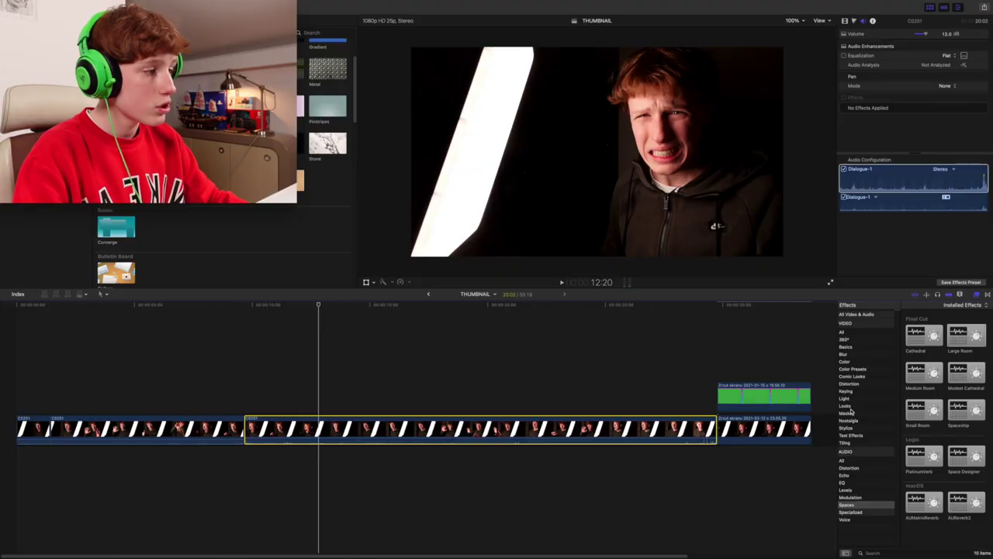
- Apply Draw Mask from the Masks category to the main clip
{"action": "left_click", "coordinate": [851, 413]}
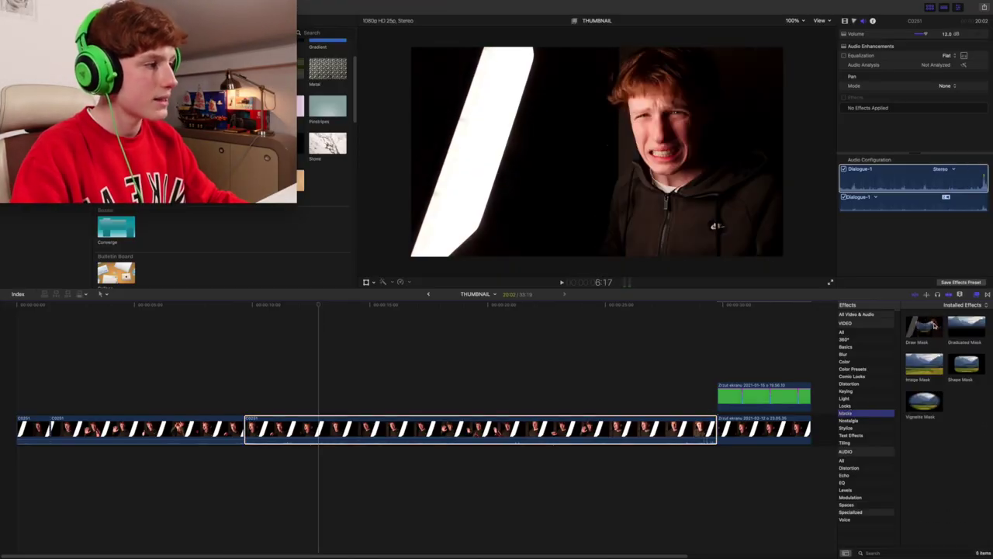
{"action": "mouse_move", "coordinate": [920, 331]}
{"action": "left_mouse_down"}
{"action": "mouse_move", "coordinate": [775, 373]}
{"action": "mouse_move", "coordinate": [490, 426]}
{"action": "left_mouse_up"}
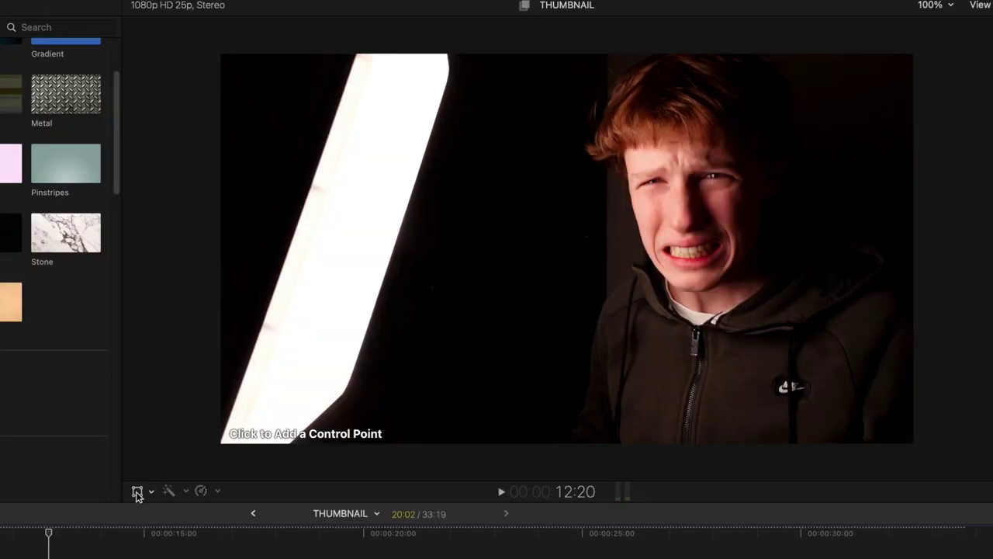
{"action": "left_click", "coordinate": [137, 493]}
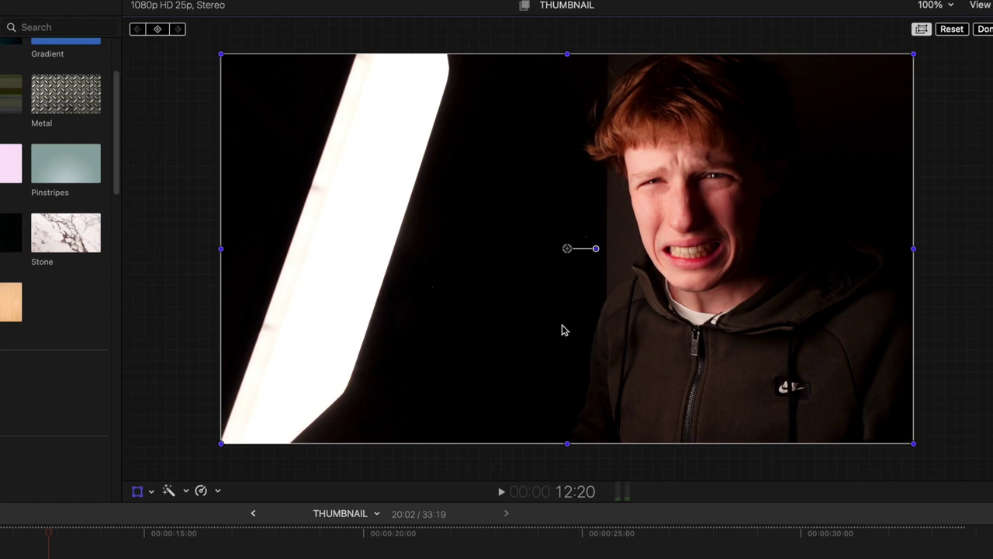
{"action": "left_click", "coordinate": [137, 493]}
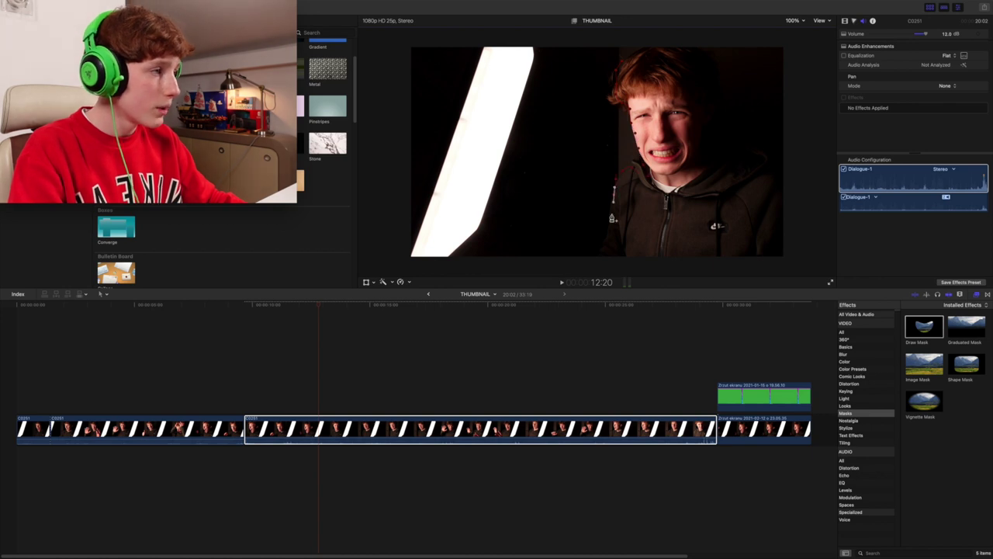
- Close the mask shape around the screaming person and play back the masked clip
{"action": "left_click", "coordinate": [621, 69]}
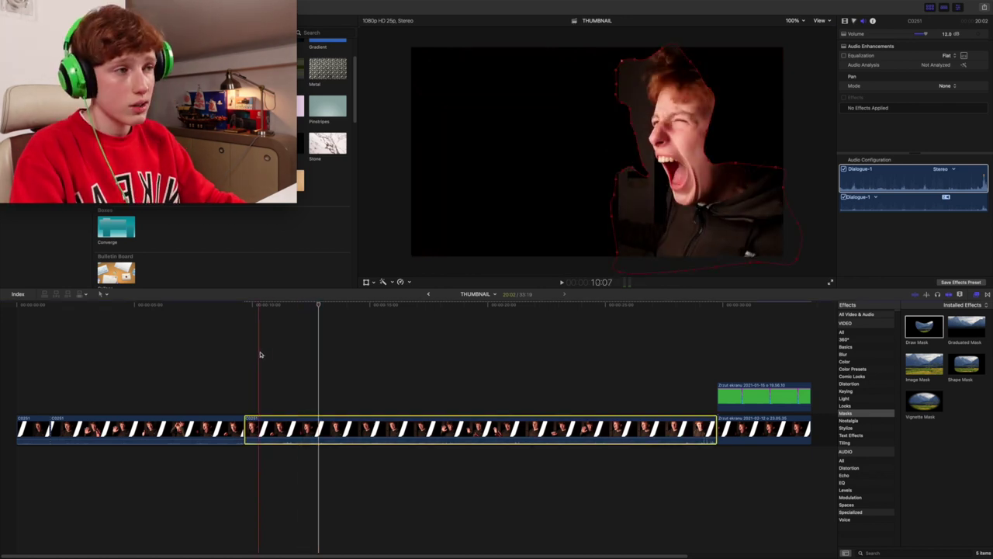
{"action": "left_click", "coordinate": [271, 389]}
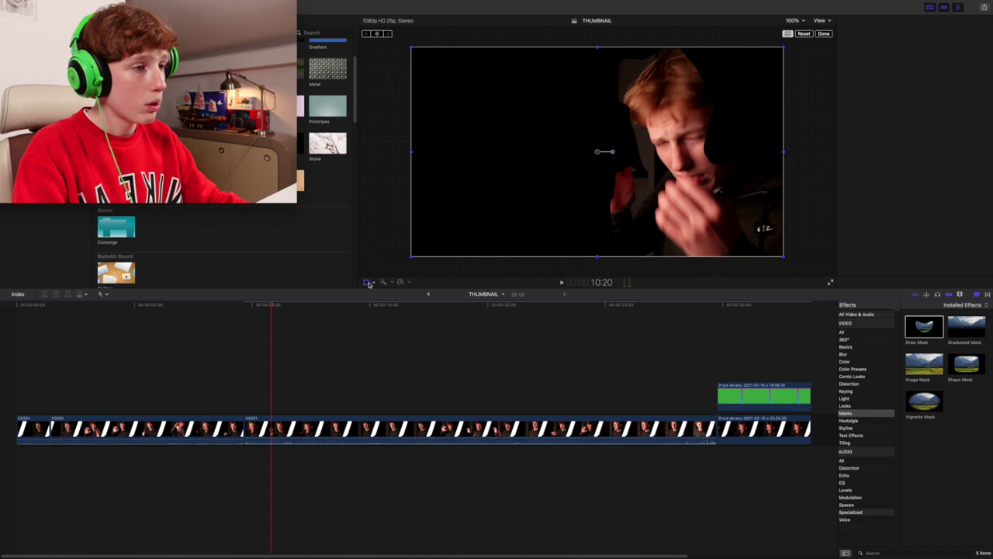
{"action": "key", "text": "space"}
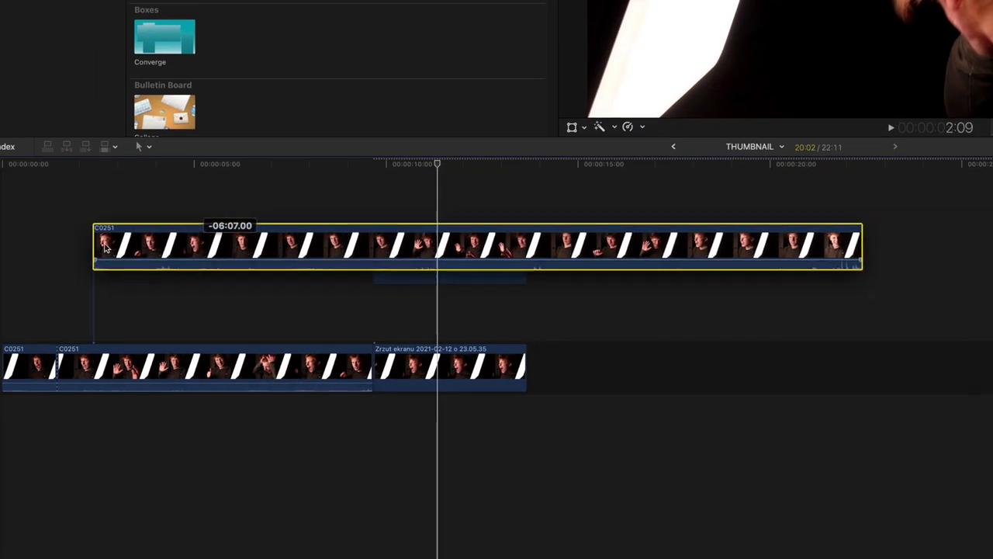
- Drag the masked C0251 clip to the start of the timeline and play it back
{"action": "left_click_drag", "start_coordinate": [106, 246], "coordinate": [44, 259]}
{"action": "key", "text": "space"}
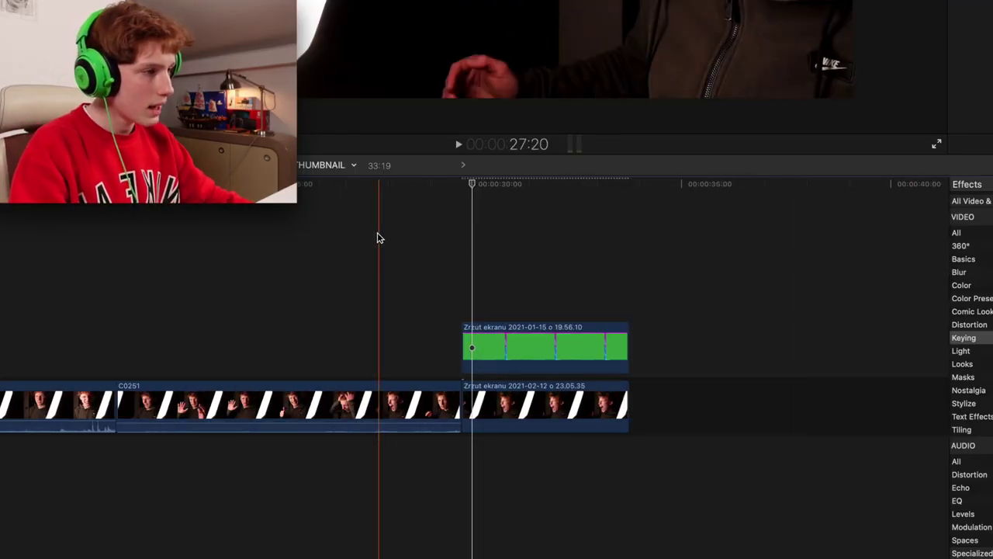
- Trim one second off the green-screen overlay's start and key out its green with Keyer
{"action": "left_click", "coordinate": [486, 277]}
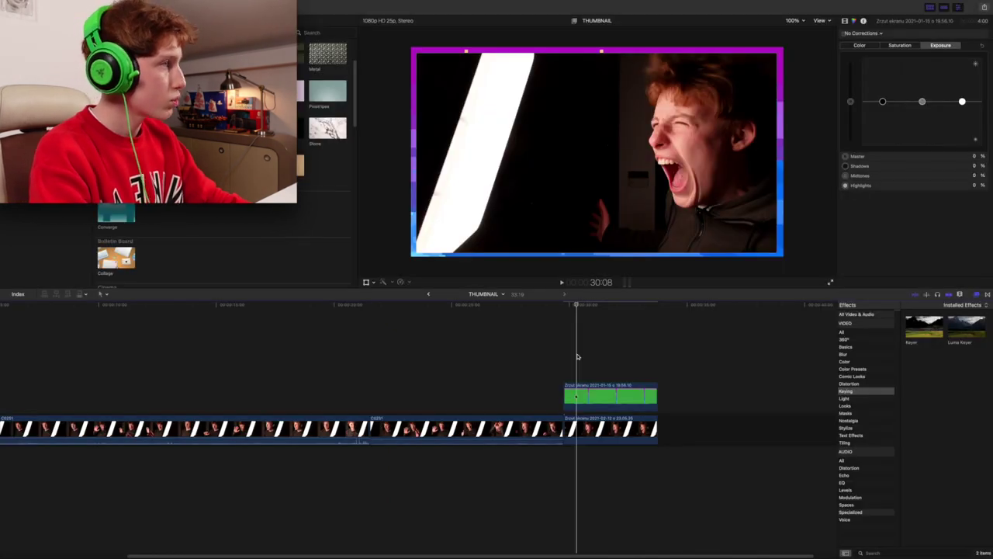
{"action": "left_click", "coordinate": [583, 396]}
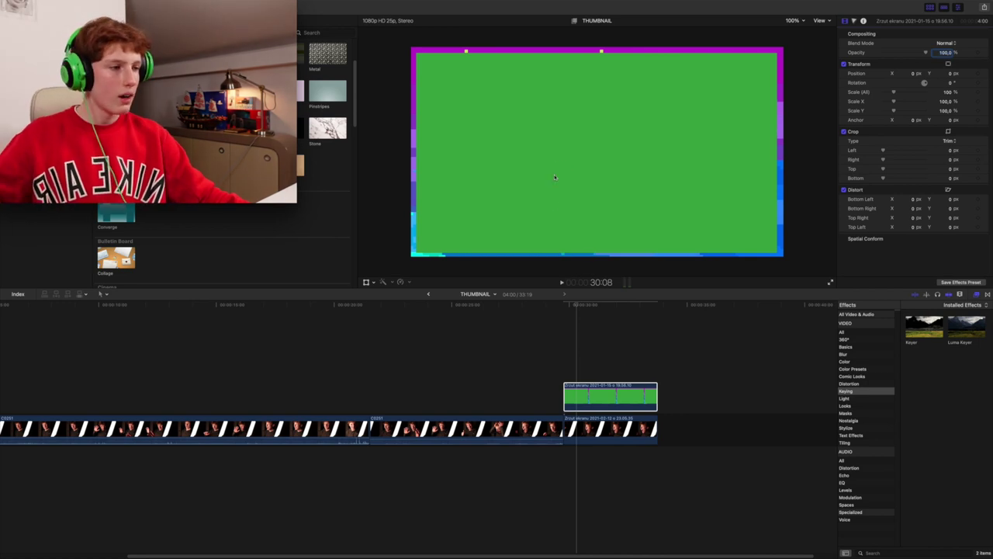
{"action": "left_click_drag", "start_coordinate": [564, 392], "coordinate": [571, 391]}
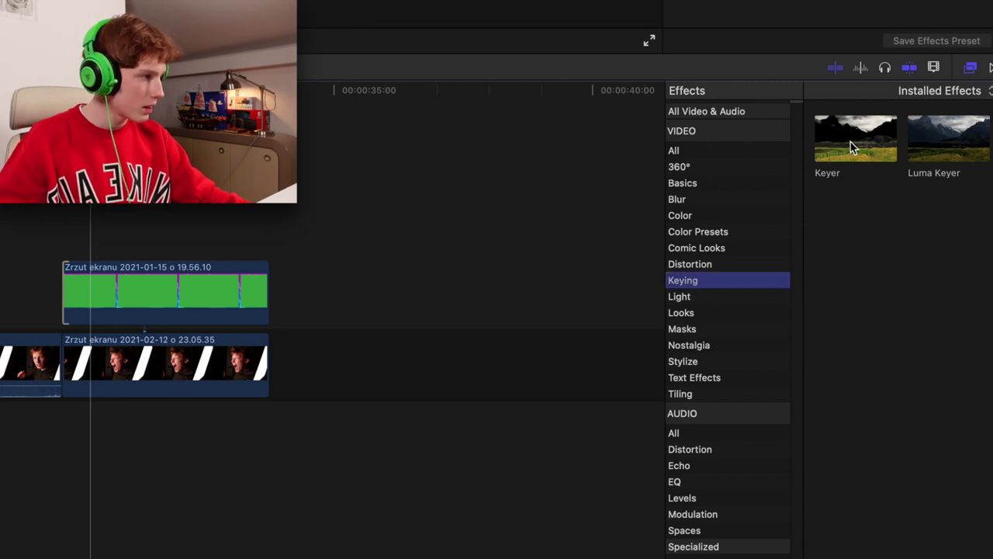
{"action": "left_click_drag", "start_coordinate": [853, 146], "coordinate": [123, 293]}
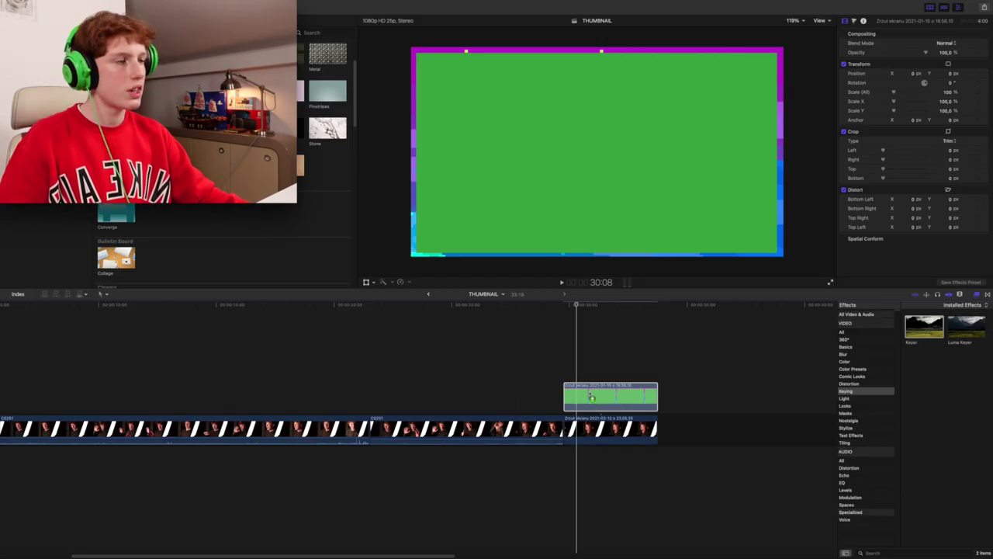
{"action": "left_click_drag", "start_coordinate": [590, 397], "coordinate": [591, 396]}
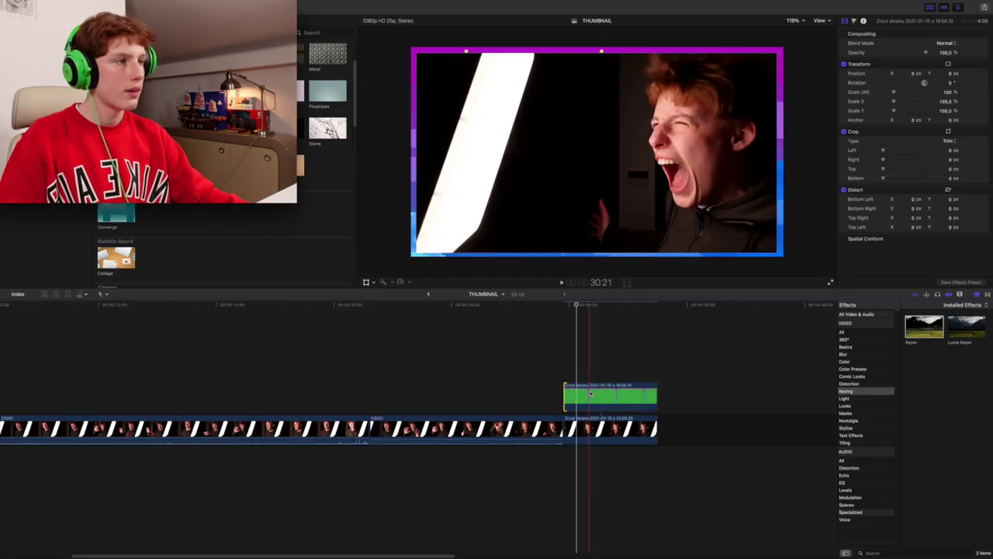